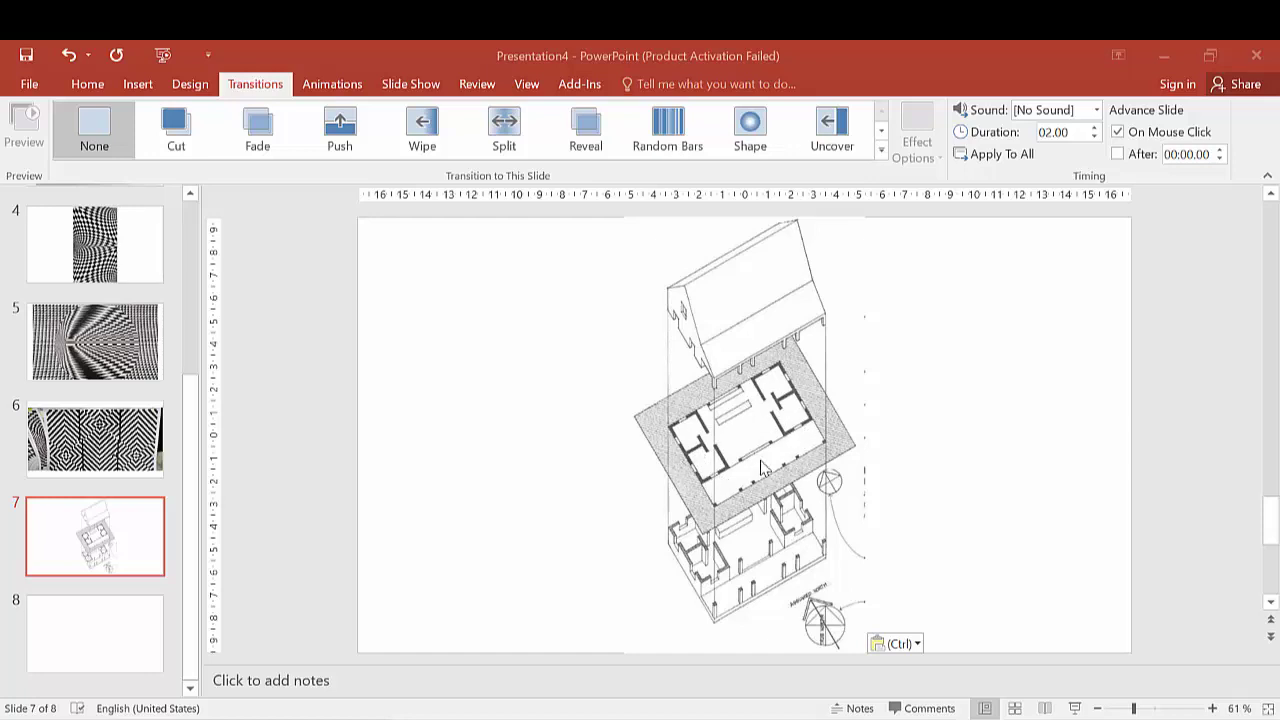
# Draw a straight vertical line about 4.55 cm long on slide 7, down from the middle floor plan's left wall corner to the lower plan.
pyautogui.click(130, 88)
pyautogui.click(316, 155)
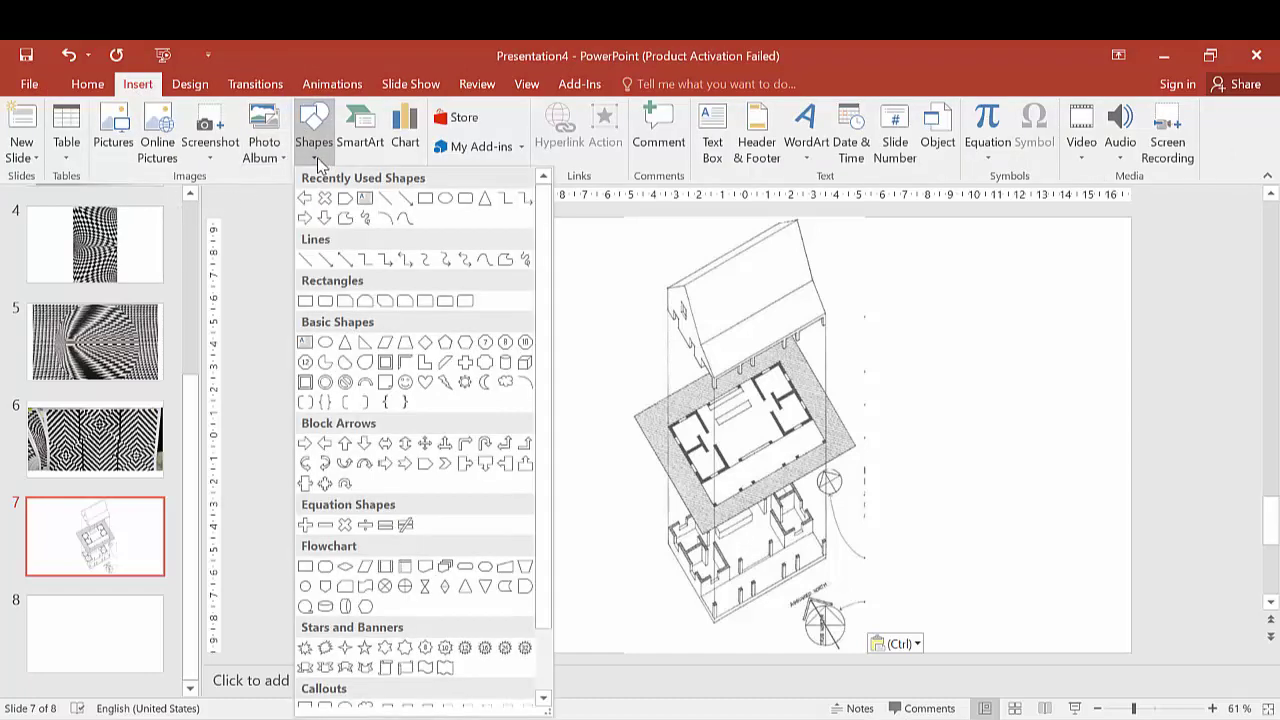
pyautogui.click(305, 259)
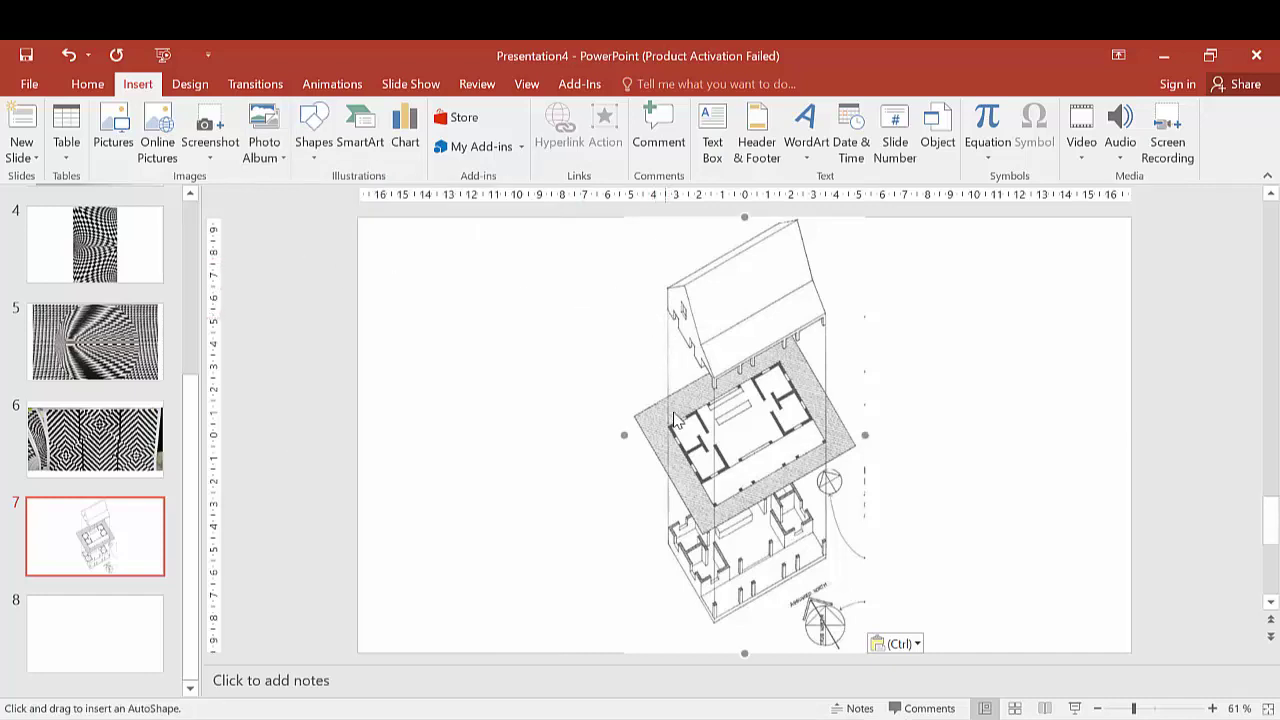
pyautogui.moveTo(670, 537); pyautogui.dragTo(670, 320)
pyautogui.moveTo(669, 425); pyautogui.dragTo(668, 527)
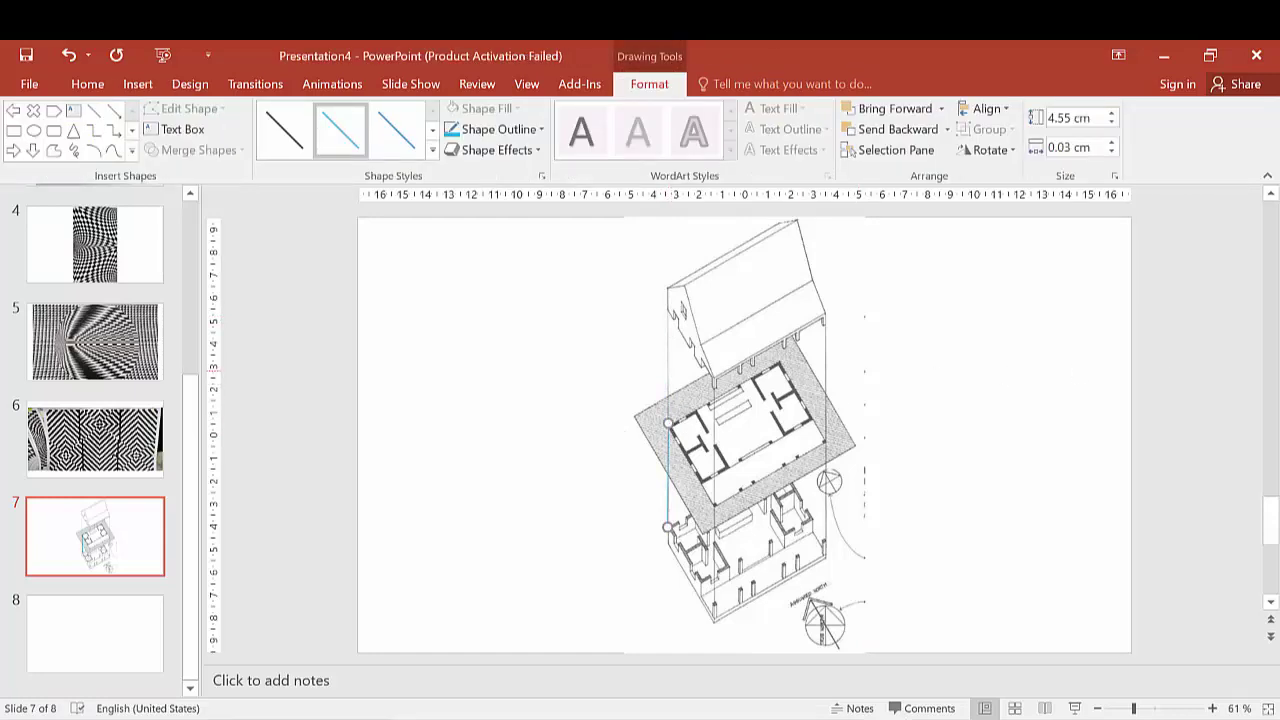
# Format the vertical line with a 2¼ pt weight and a red outline.
pyautogui.click(536, 129)
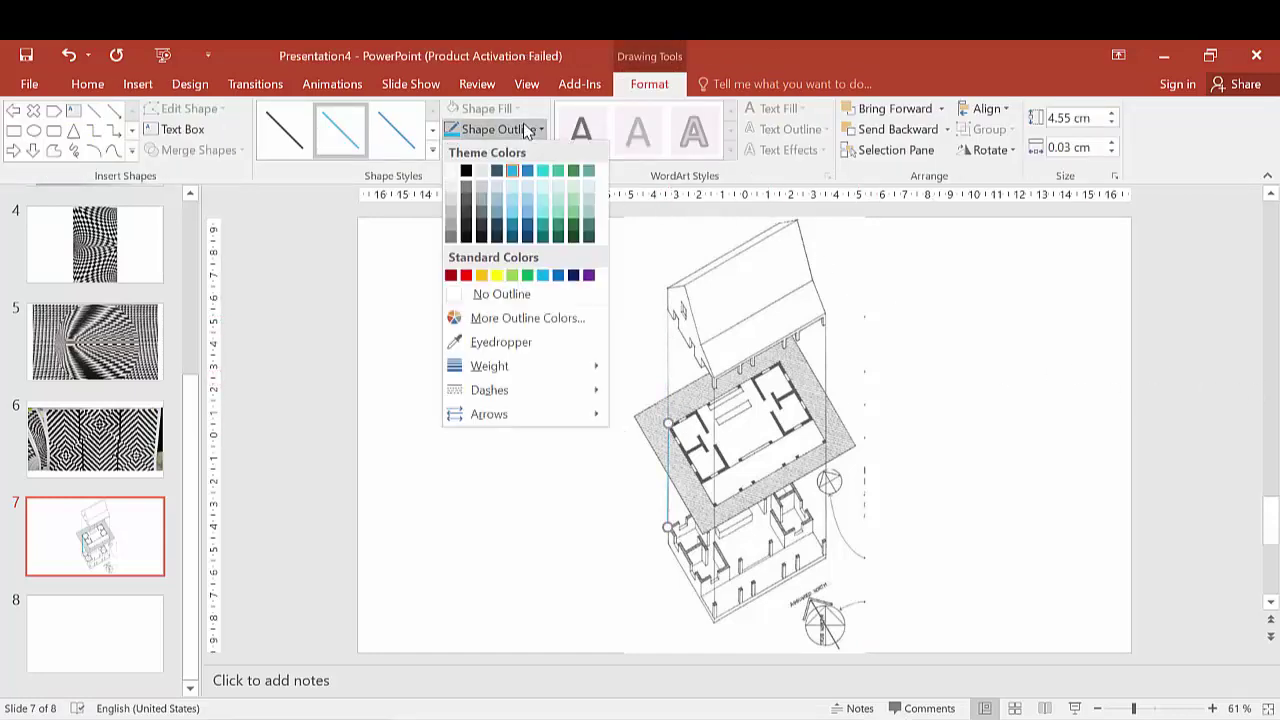
pyautogui.moveTo(562, 370)
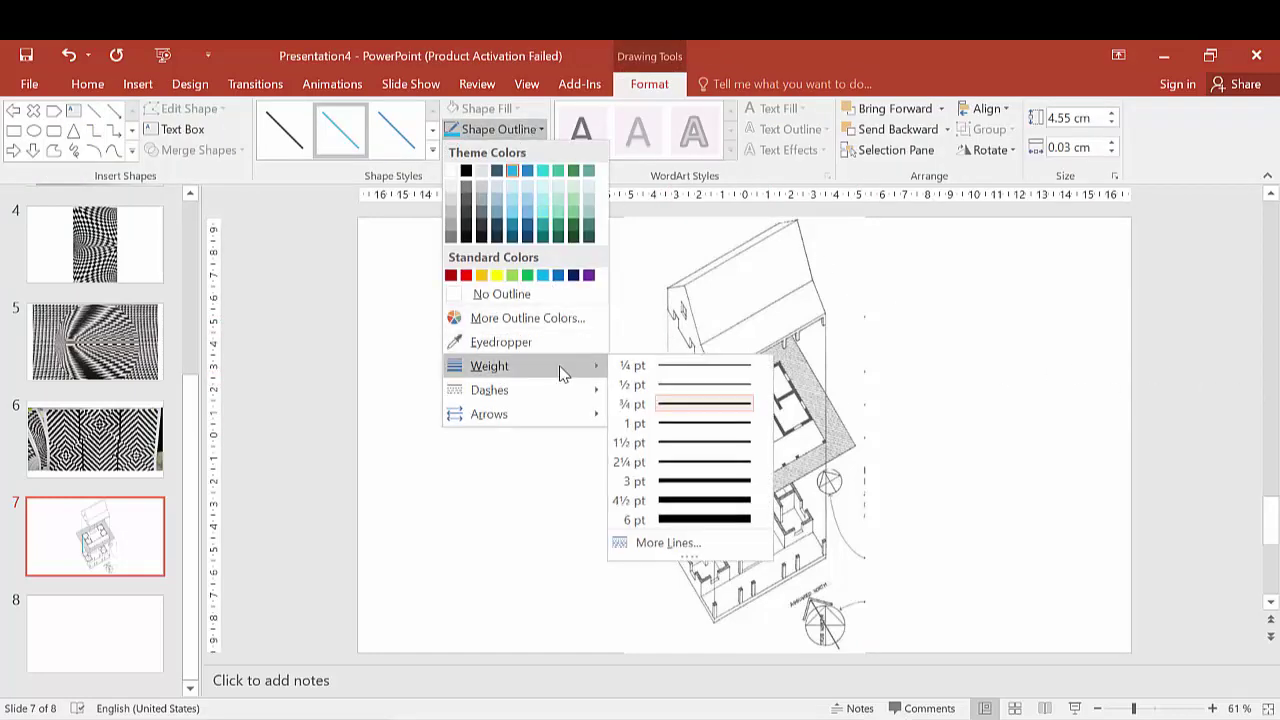
pyautogui.click(676, 462)
pyautogui.click(500, 130)
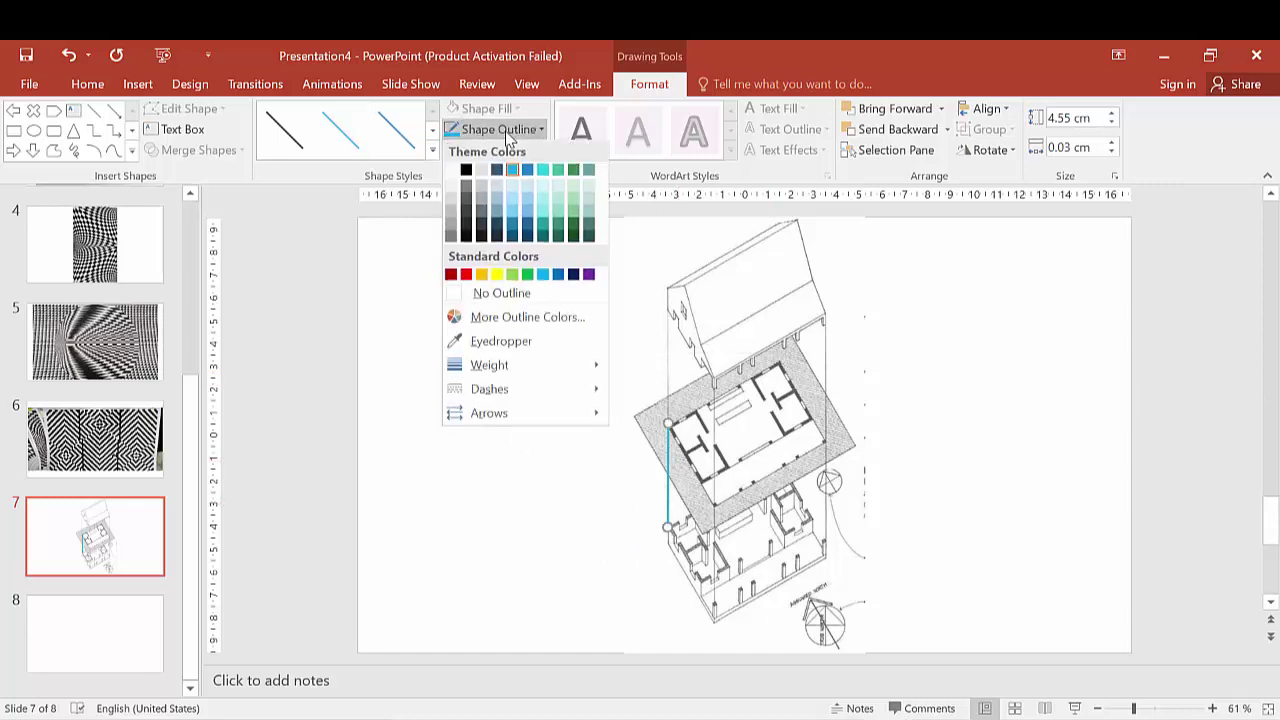
pyautogui.moveTo(548, 370)
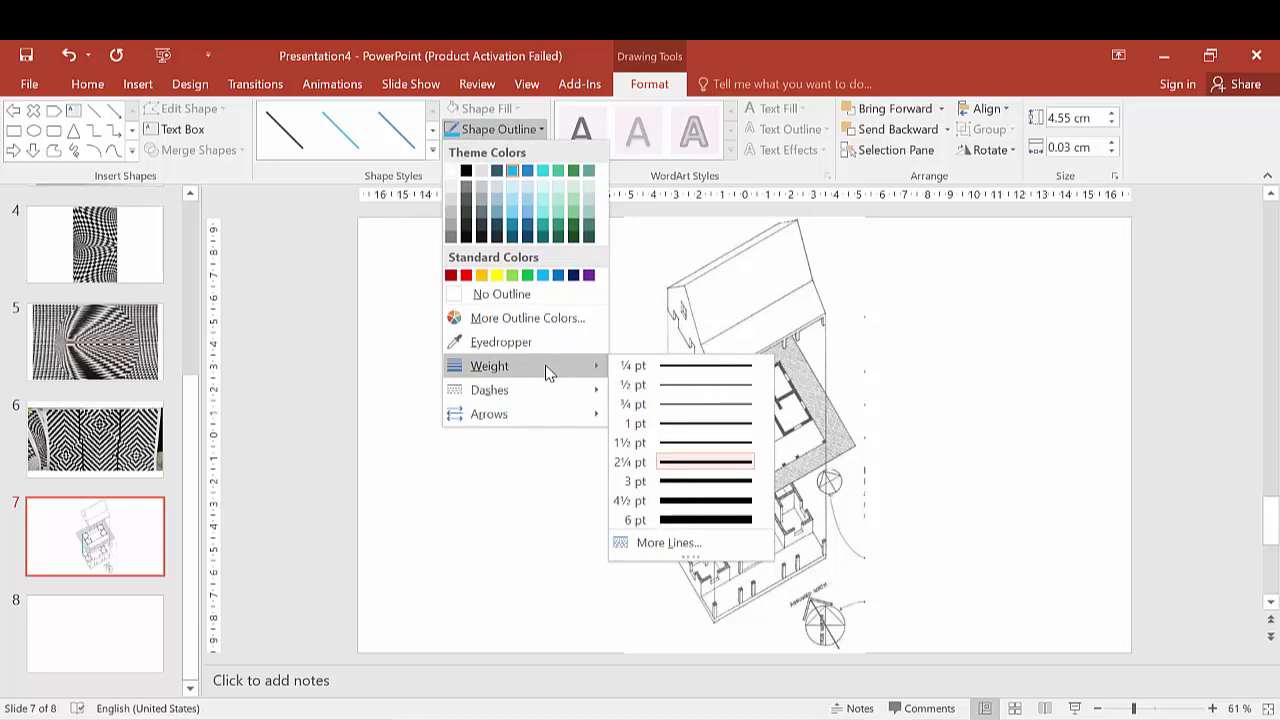
pyautogui.click(466, 276)
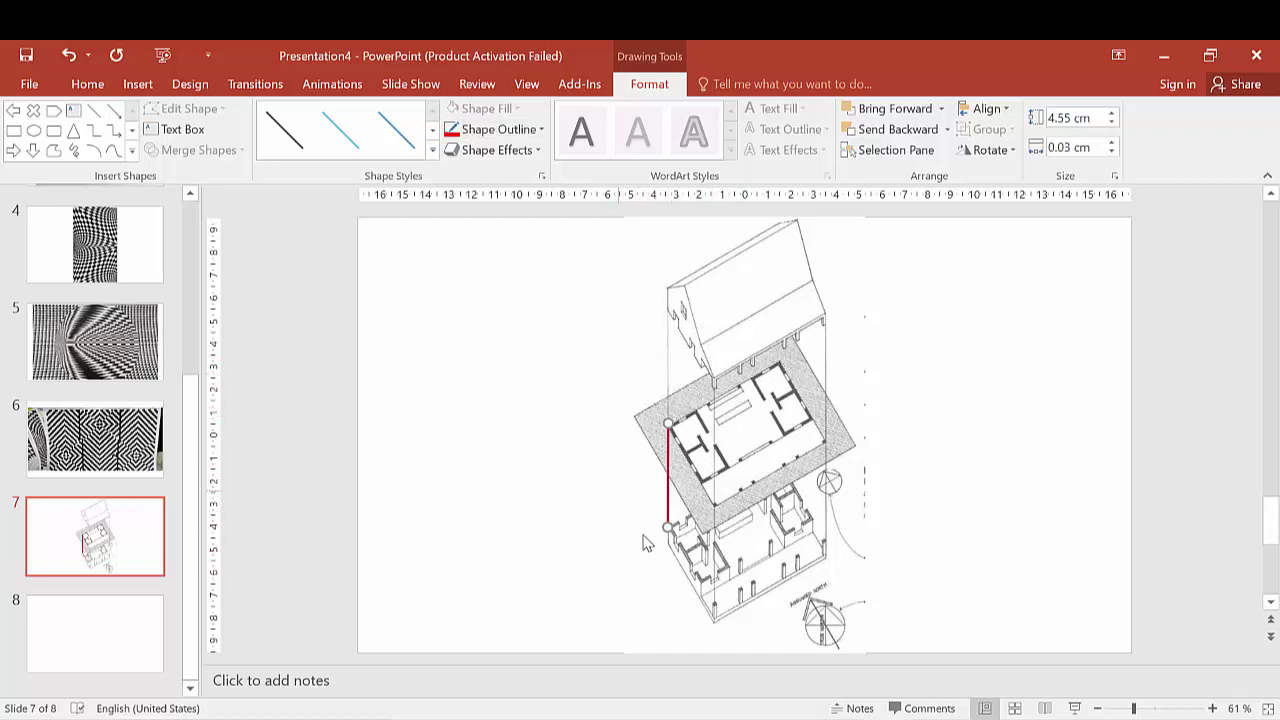
# Apply the Wipe animation to the red line with a duration of 02.00 seconds and preview it.
pyautogui.click(332, 85)
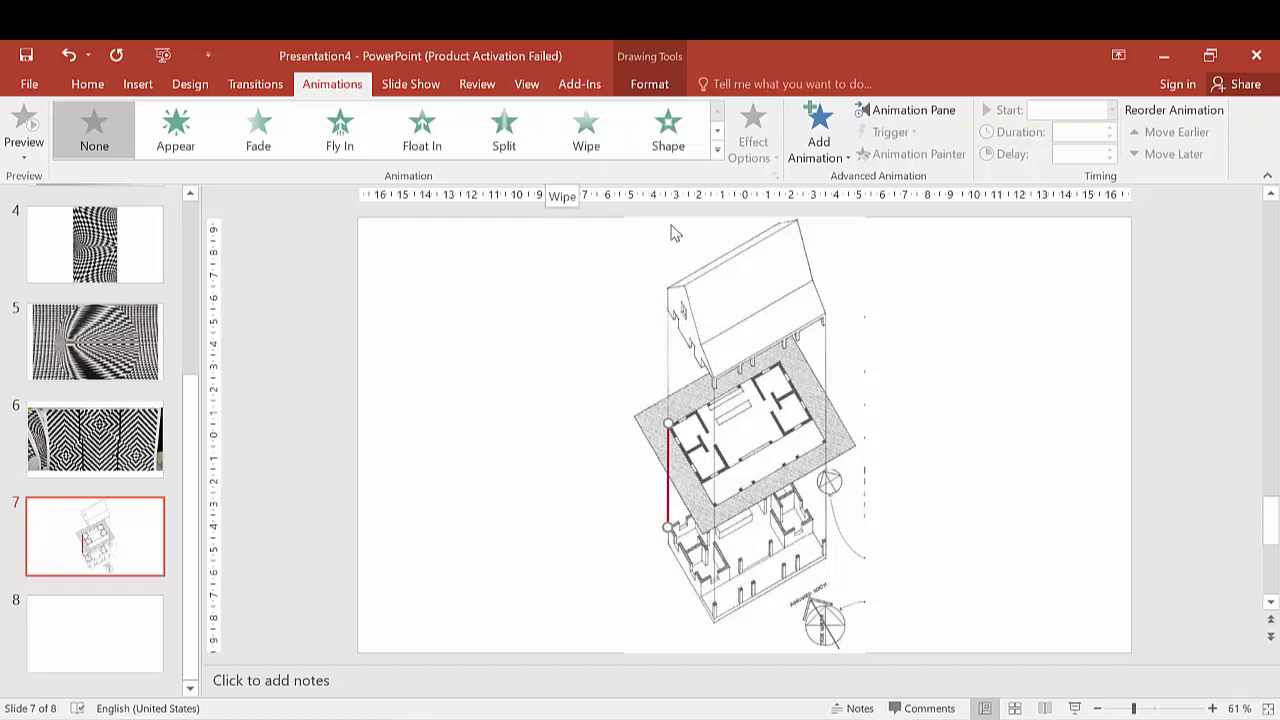
pyautogui.click(590, 138)
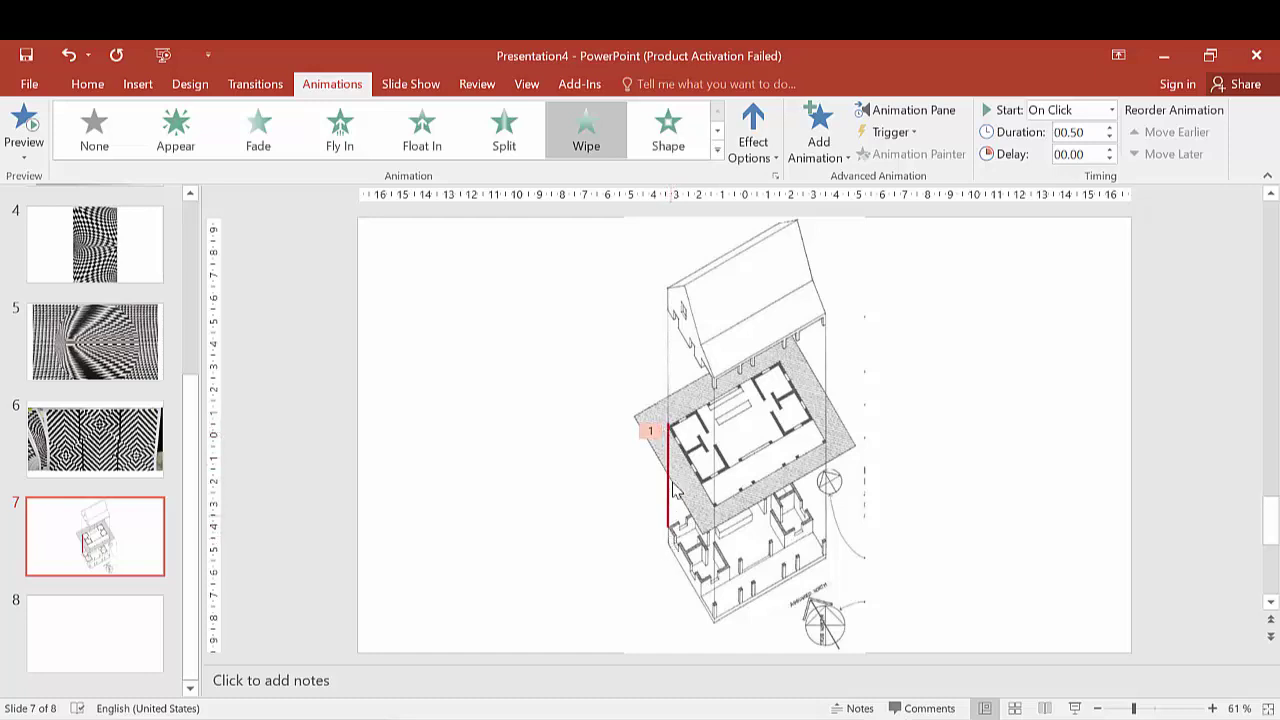
pyautogui.click(583, 130)
pyautogui.click(14, 158)
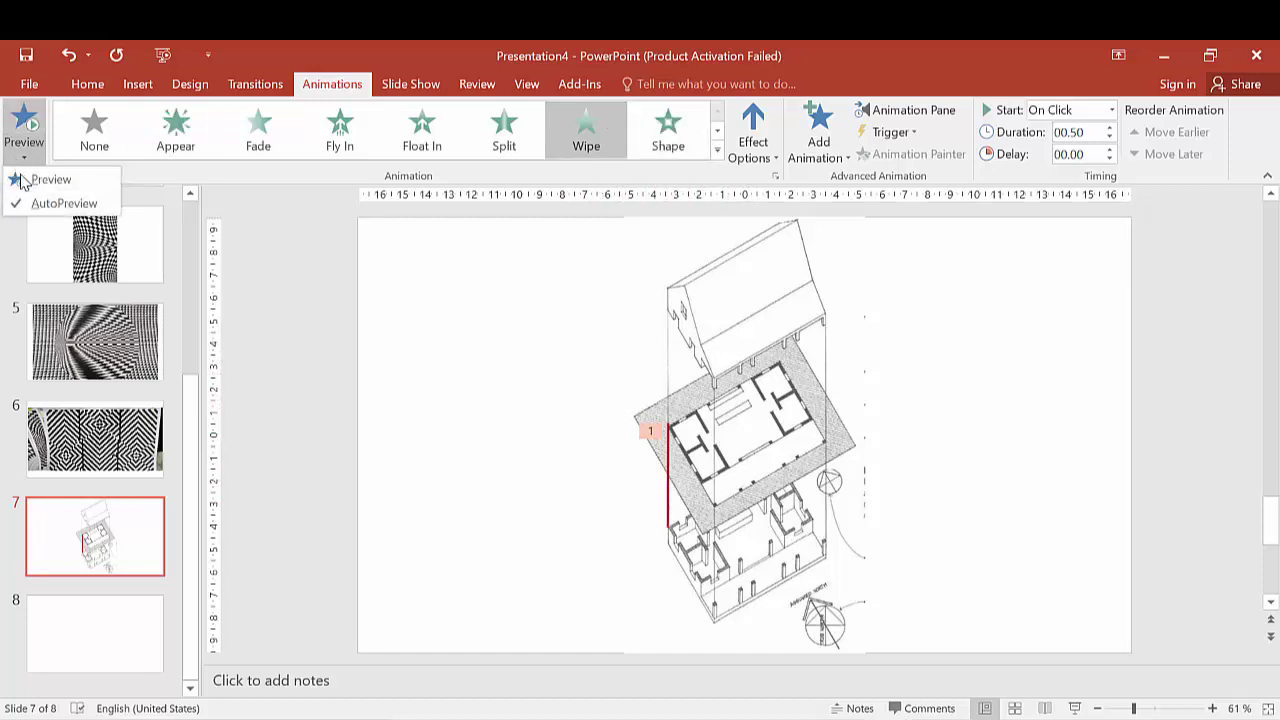
pyautogui.click(51, 179)
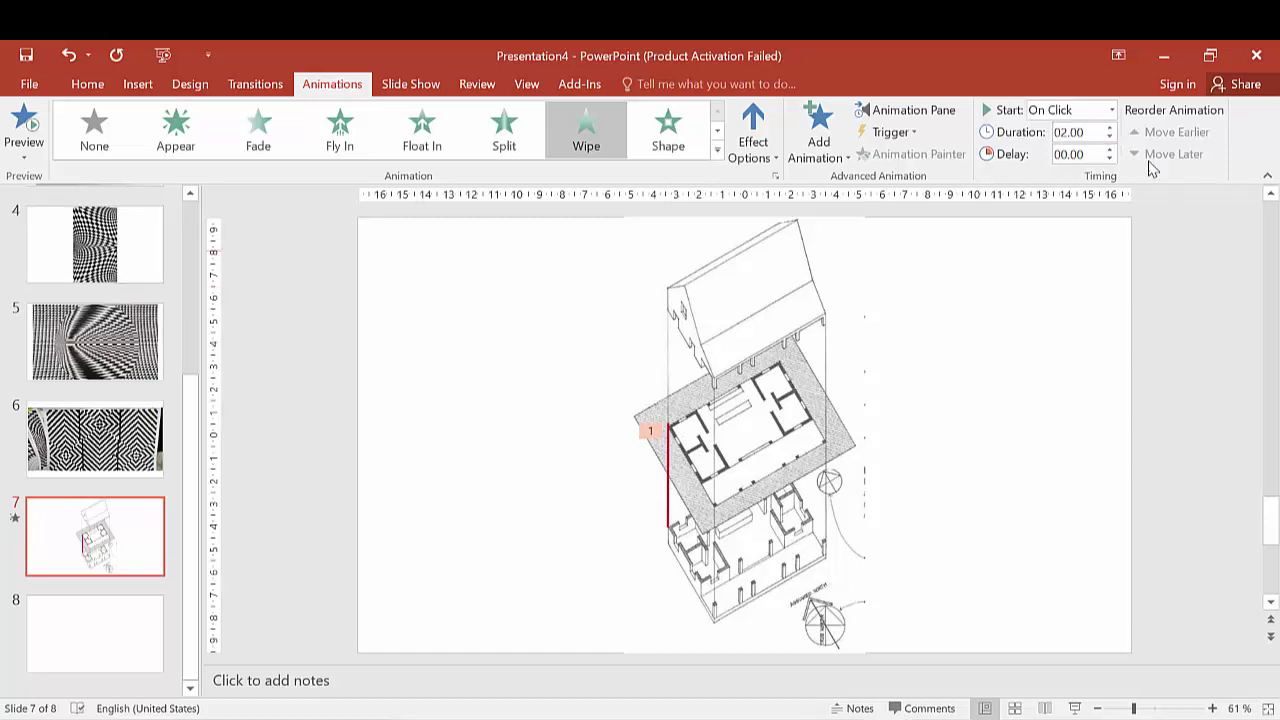
pyautogui.click(24, 157)
pyautogui.click(27, 180)
# Show the Animation Pane with the red line selected and dismiss the Windows update notification.
pyautogui.click(670, 466)
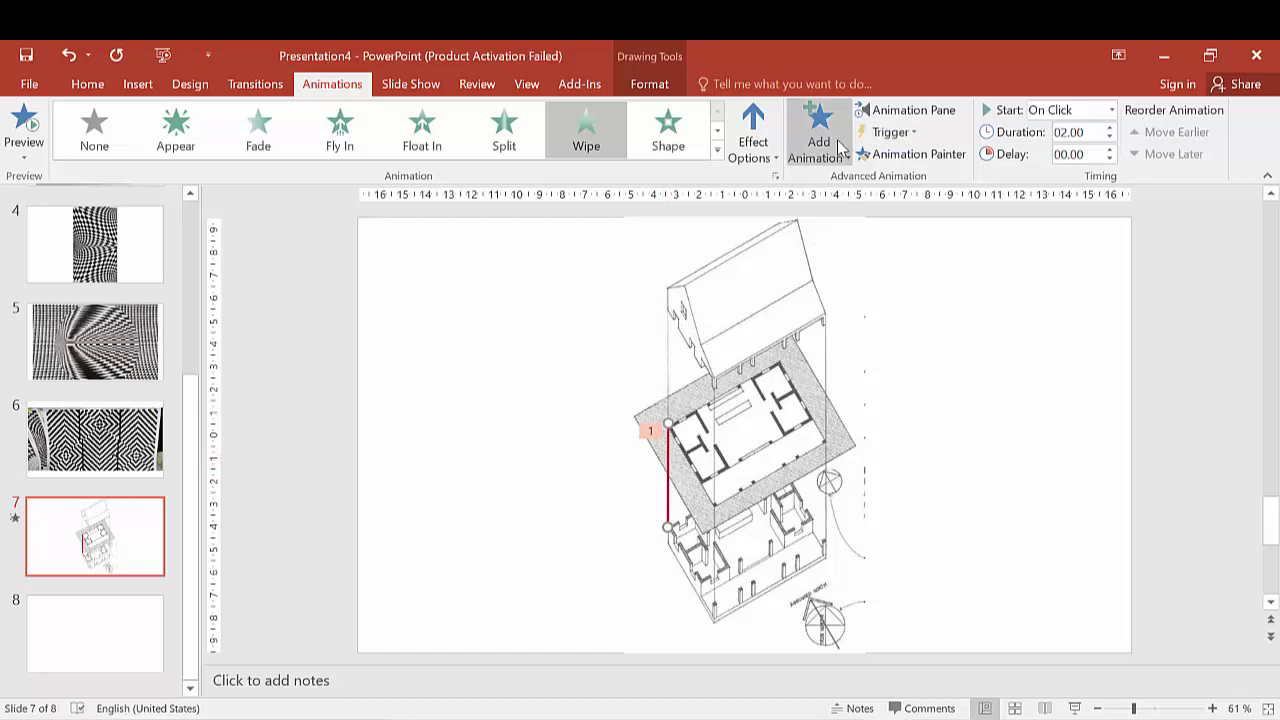
pyautogui.click(903, 112)
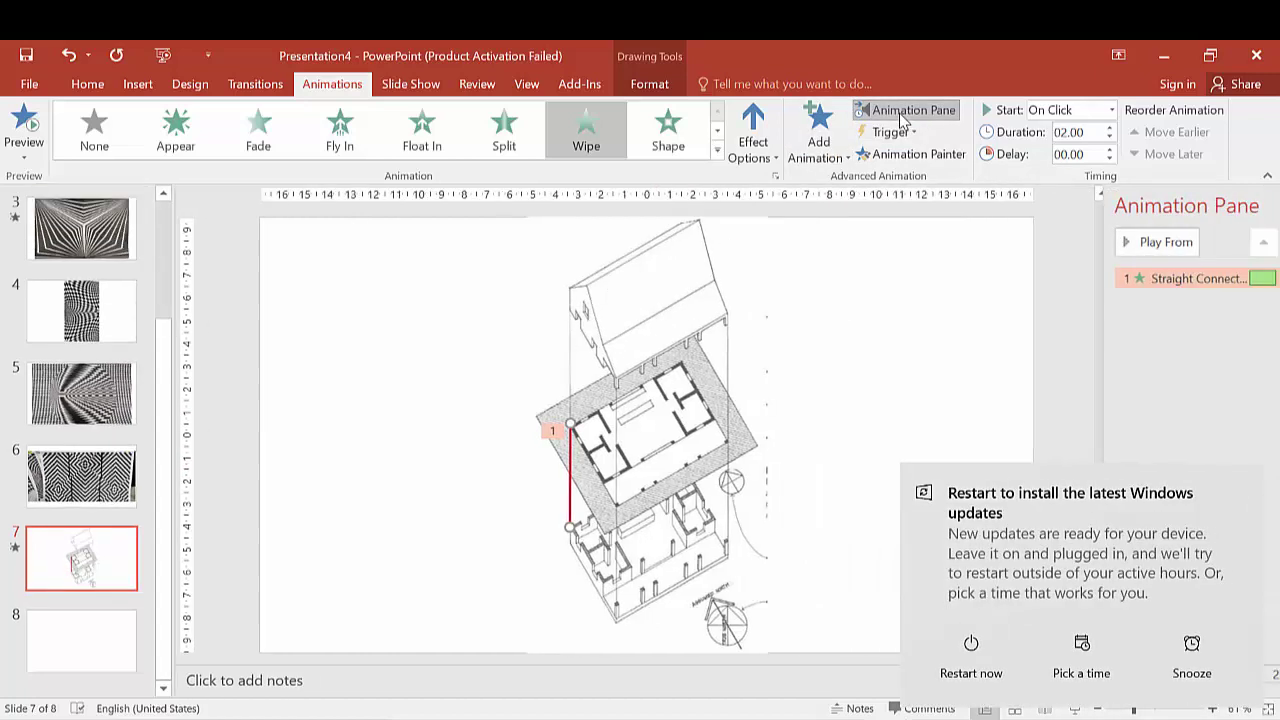
pyautogui.moveTo(1210, 620)
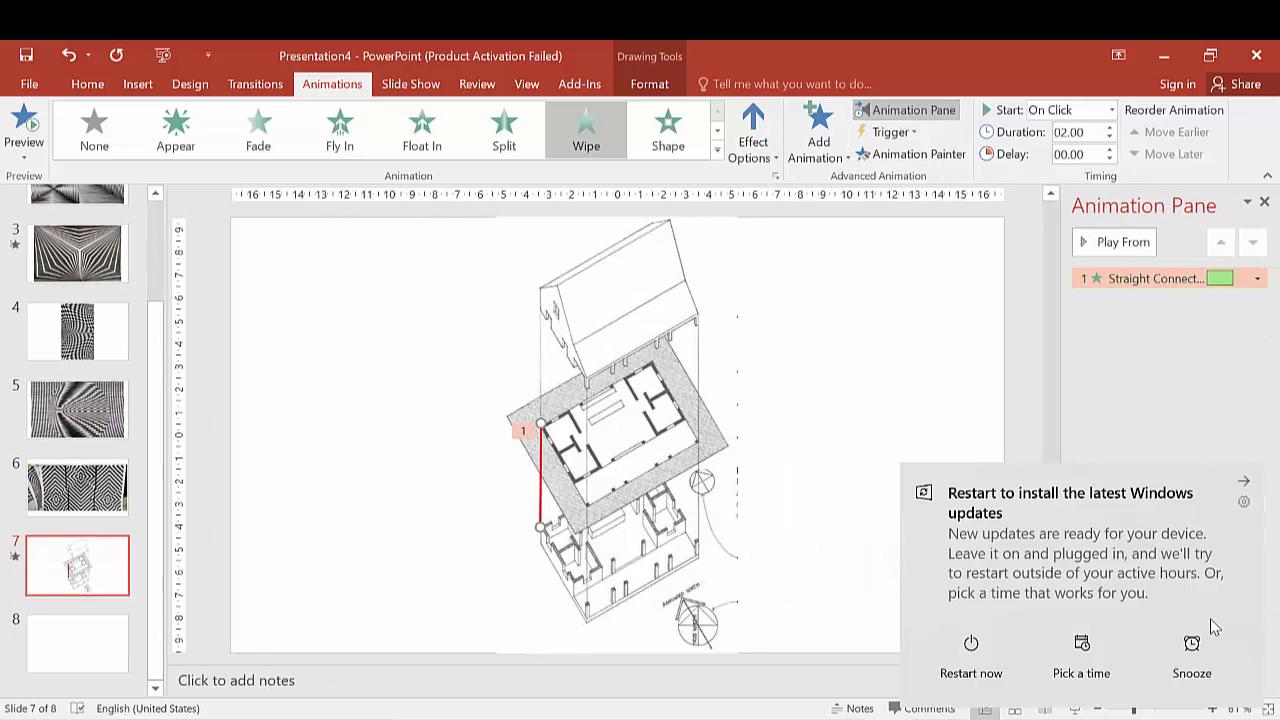
pyautogui.click(1243, 488)
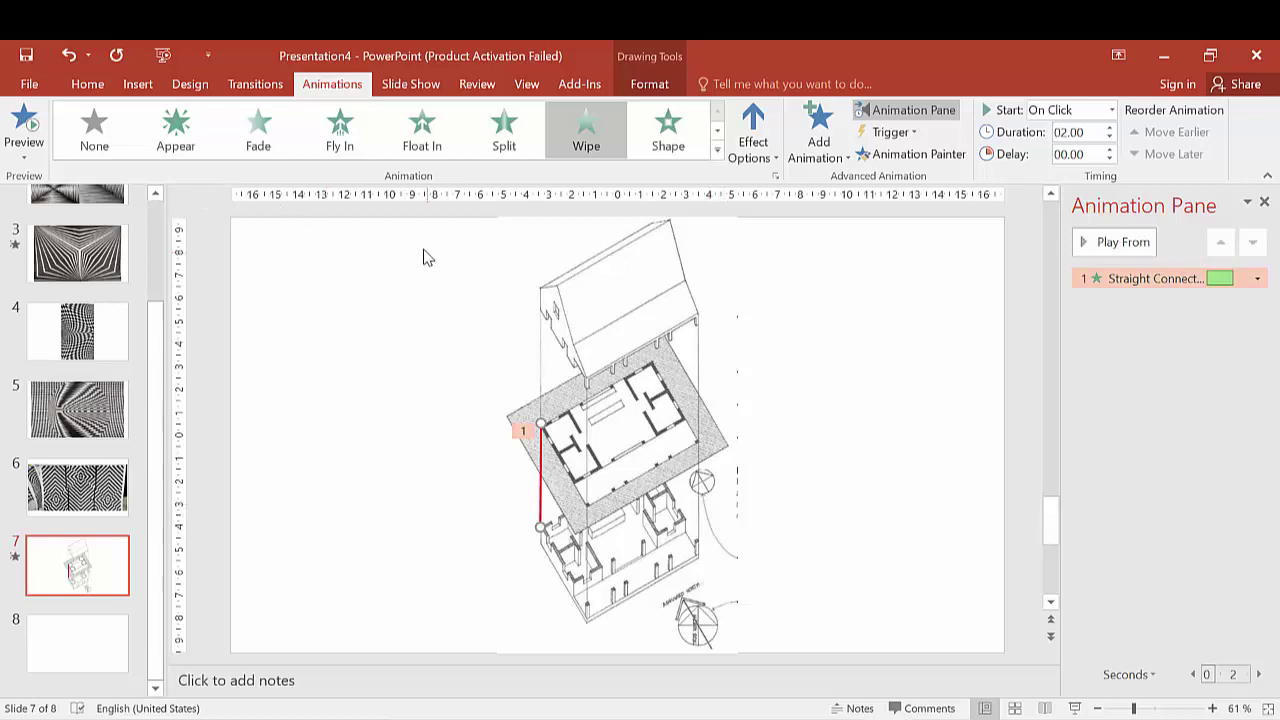
pyautogui.click(137, 84)
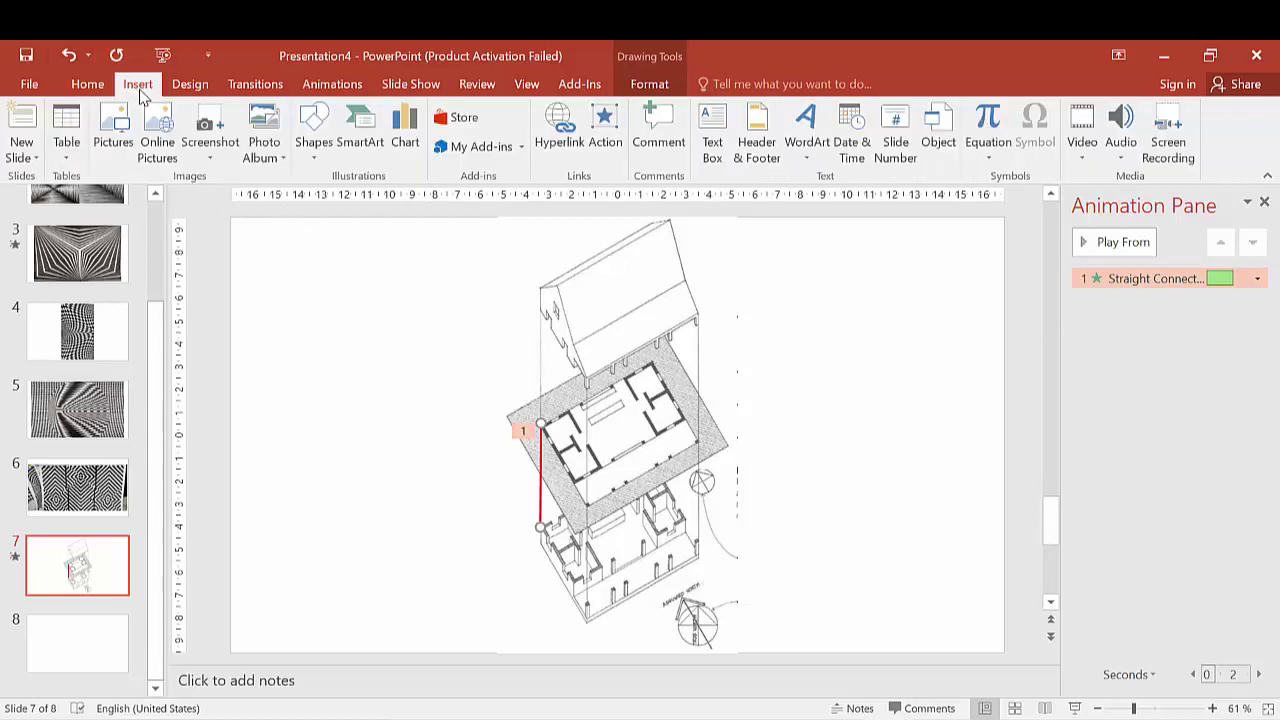
pyautogui.click(313, 150)
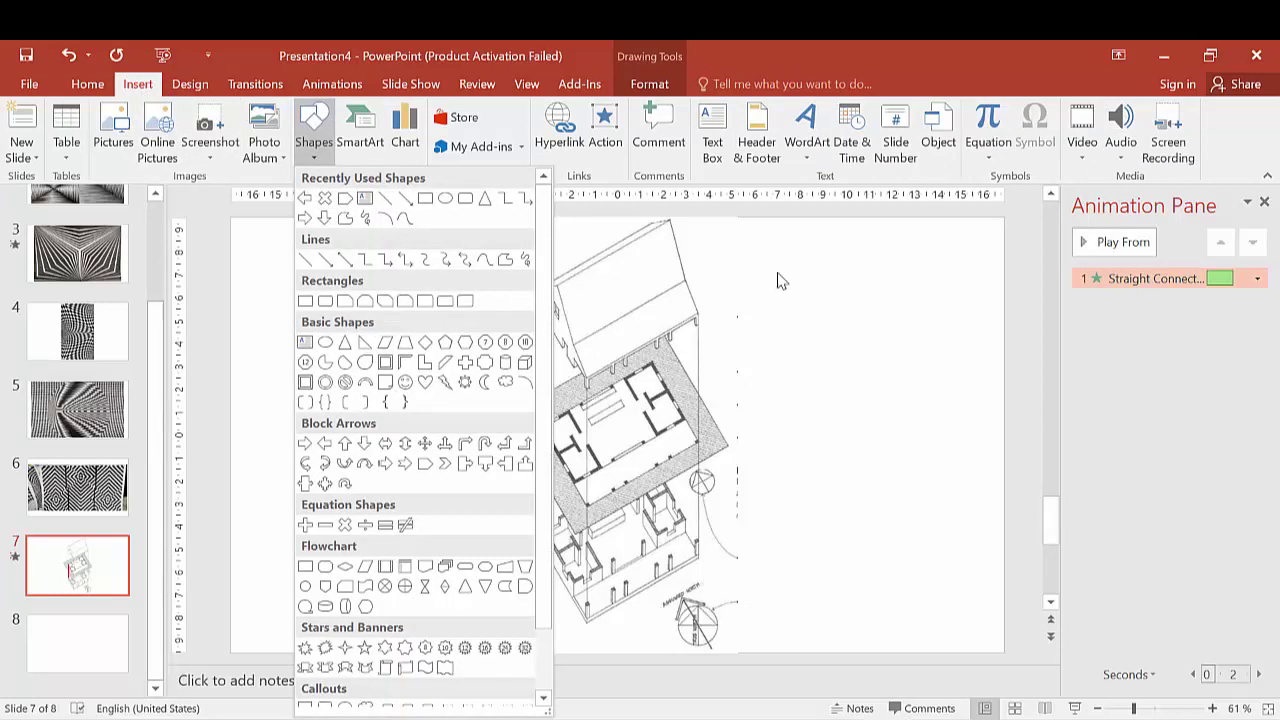
pyautogui.press('Escape')
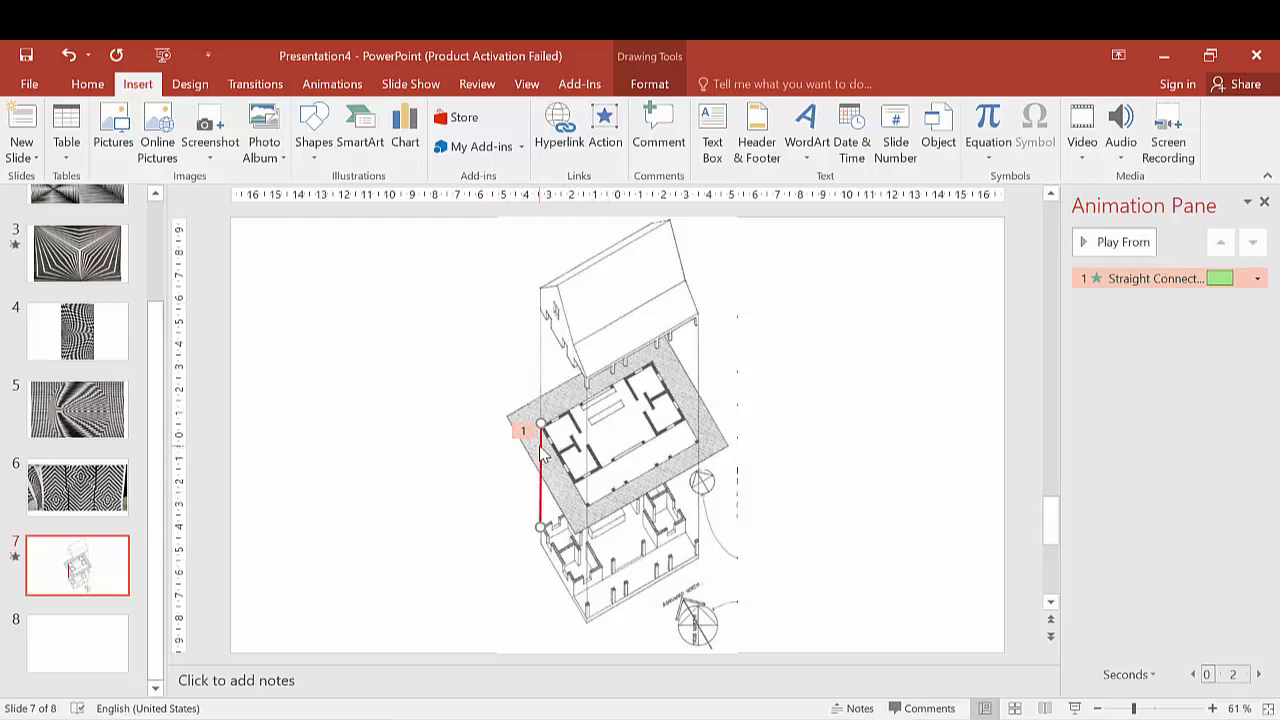
# Place copies of the animated red line at the front and right wall corners of the middle floor plan.
pyautogui.moveTo(541, 452); pyautogui.dragTo(590, 535)
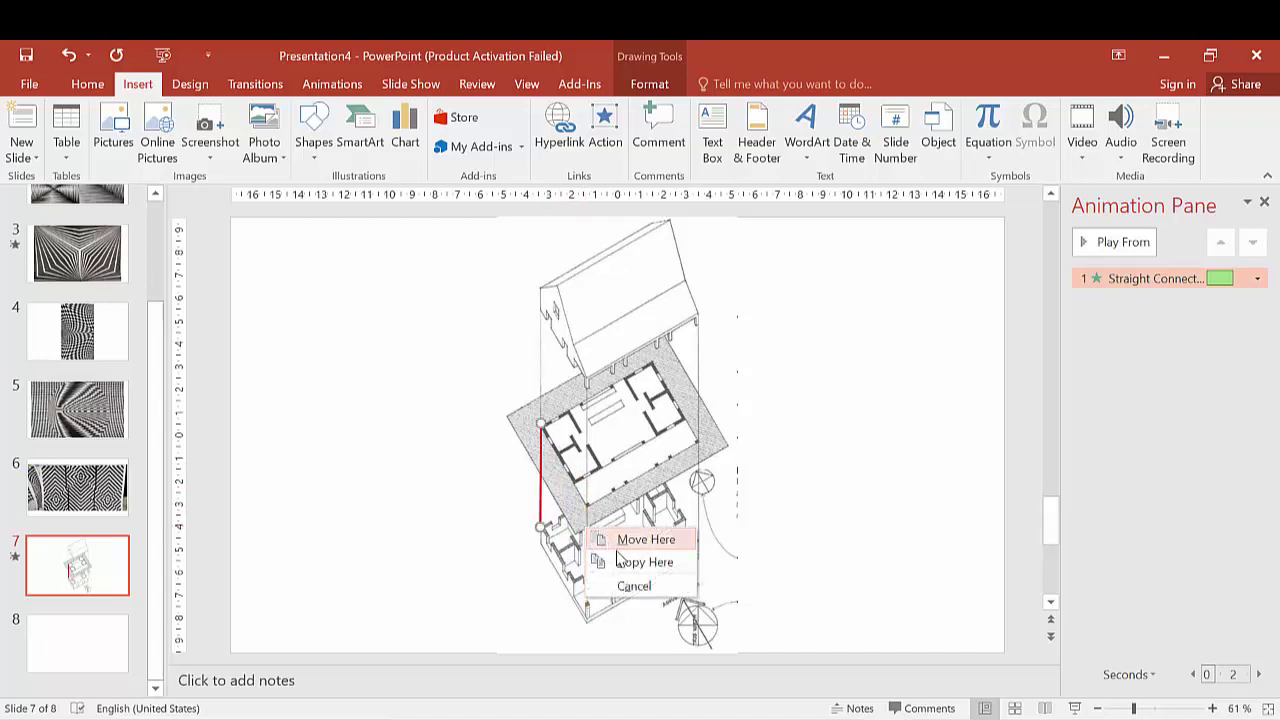
pyautogui.click(620, 562)
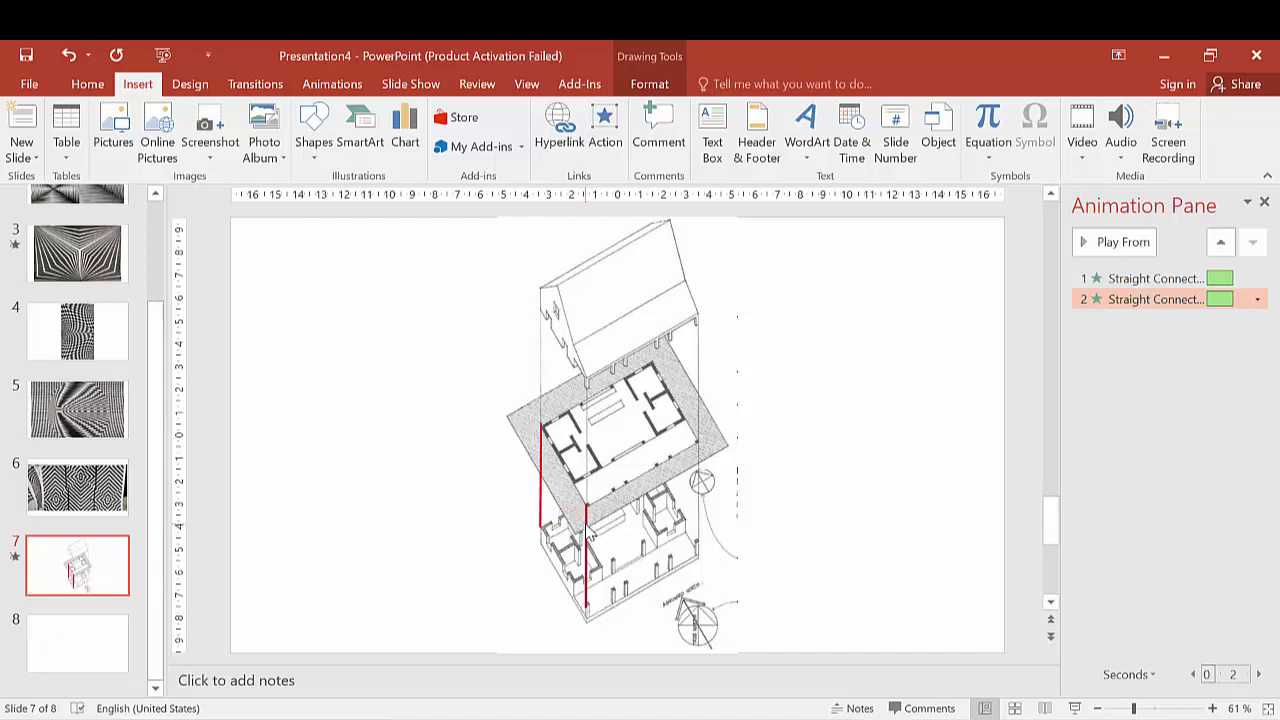
pyautogui.moveTo(588, 533)
pyautogui.mouseDown()
pyautogui.moveTo(694, 485)
pyautogui.moveTo(702, 475)
pyautogui.moveTo(674, 449)
pyautogui.moveTo(700, 463)
pyautogui.mouseUp()
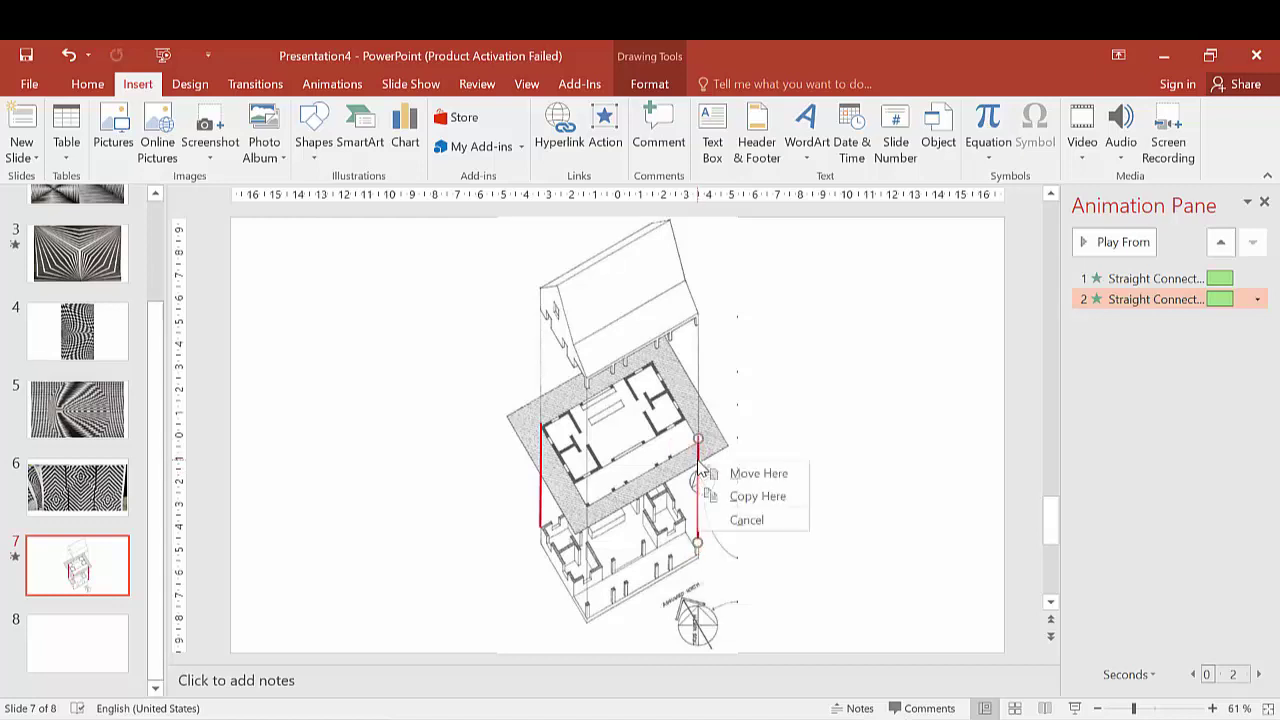
pyautogui.click(745, 497)
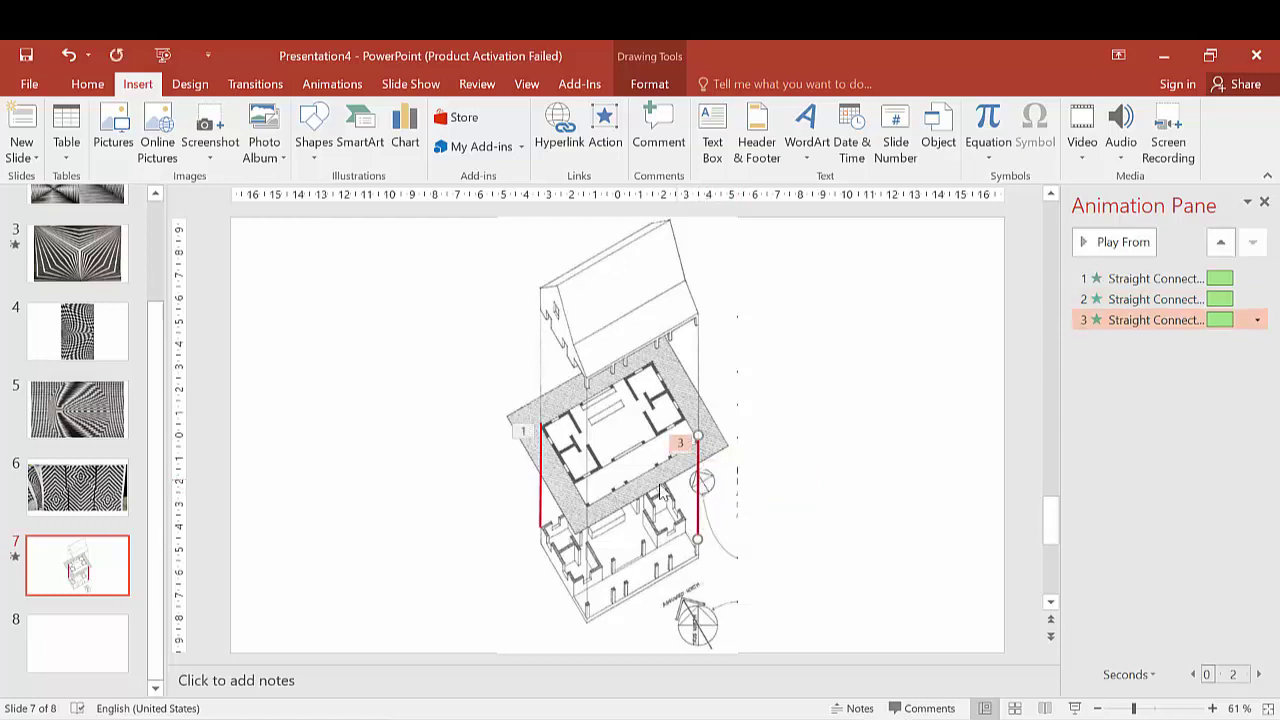
pyautogui.moveTo(676, 484); pyautogui.dragTo(592, 536)
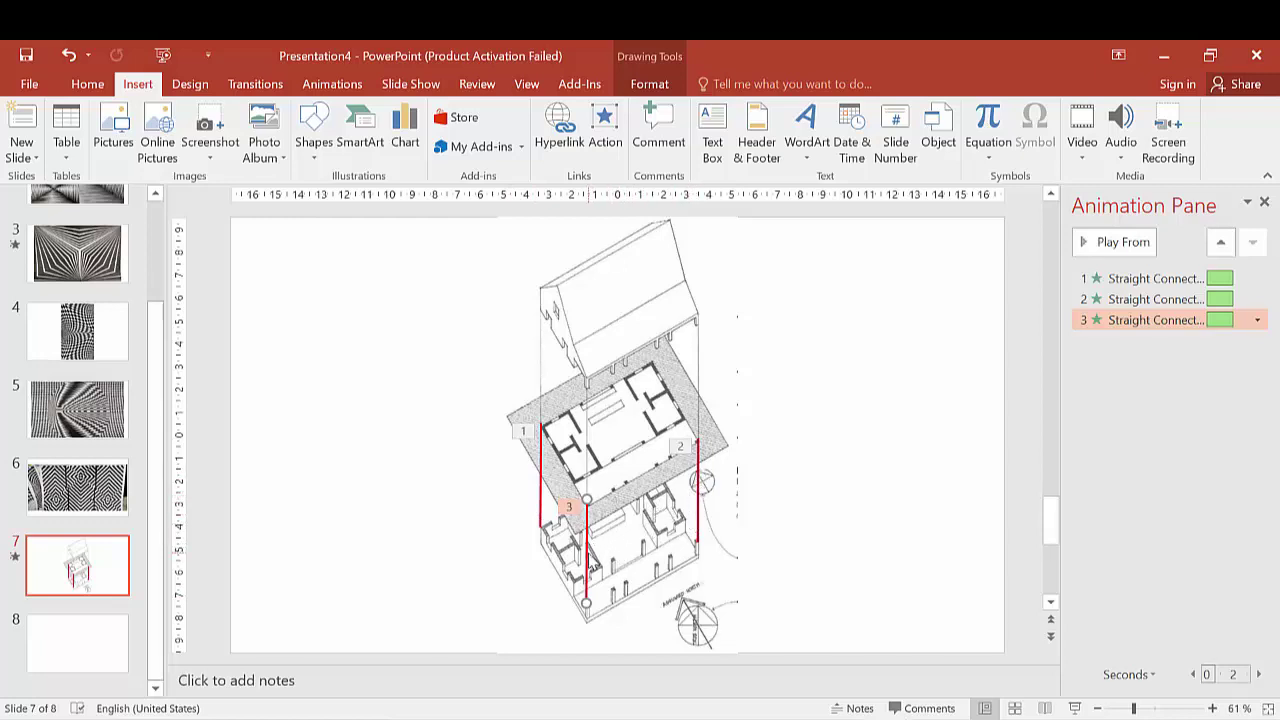
# Copy the front corner's red line to the interior wall end between the front and right corners and fine-tune its position.
pyautogui.moveTo(592, 558); pyautogui.dragTo(647, 495)
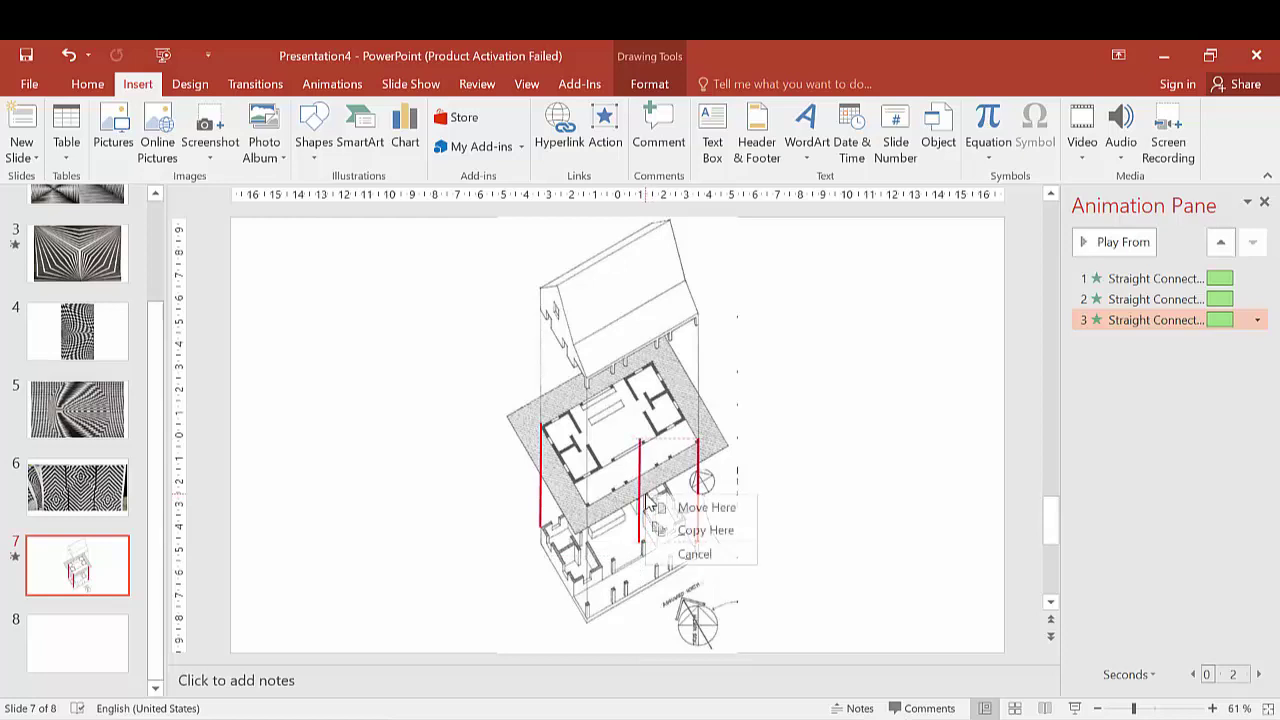
pyautogui.click(700, 528)
pyautogui.hotkey('ctrl', 'Right')
pyautogui.hotkey('ctrl', 'Right')
pyautogui.hotkey('ctrl', 'Right')
pyautogui.hotkey('ctrl', 'Right')
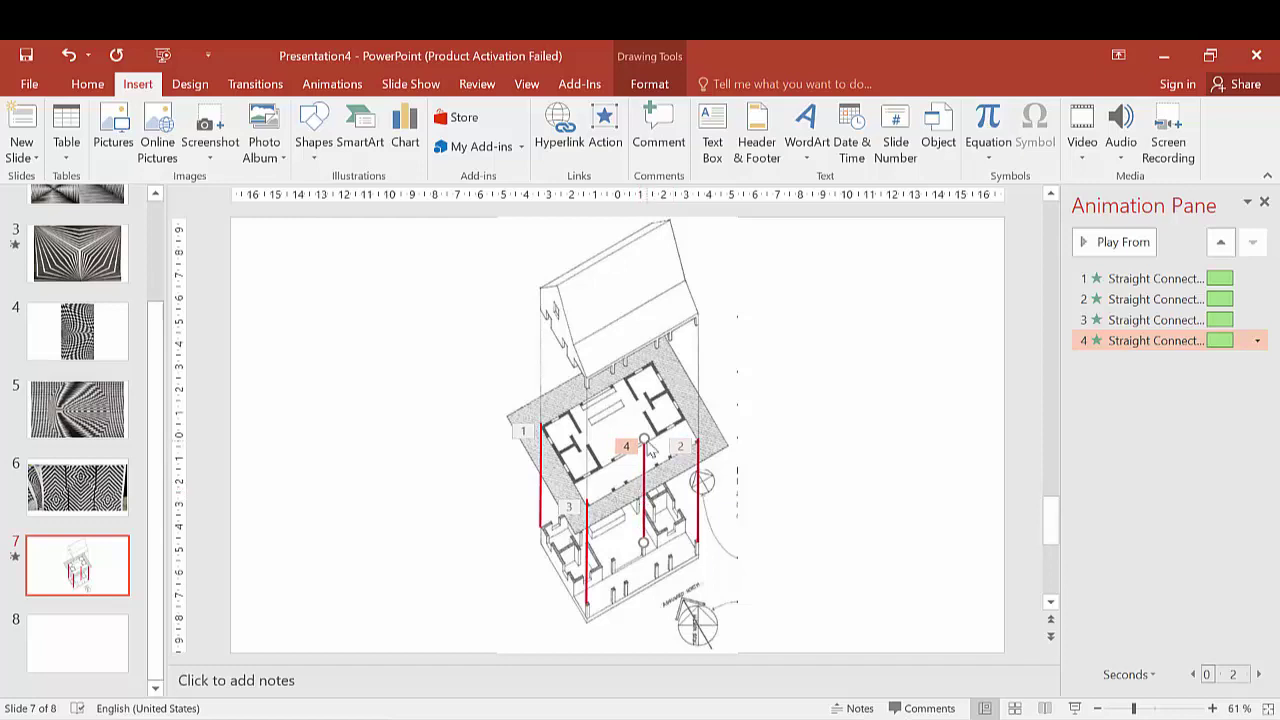
pyautogui.click(650, 455)
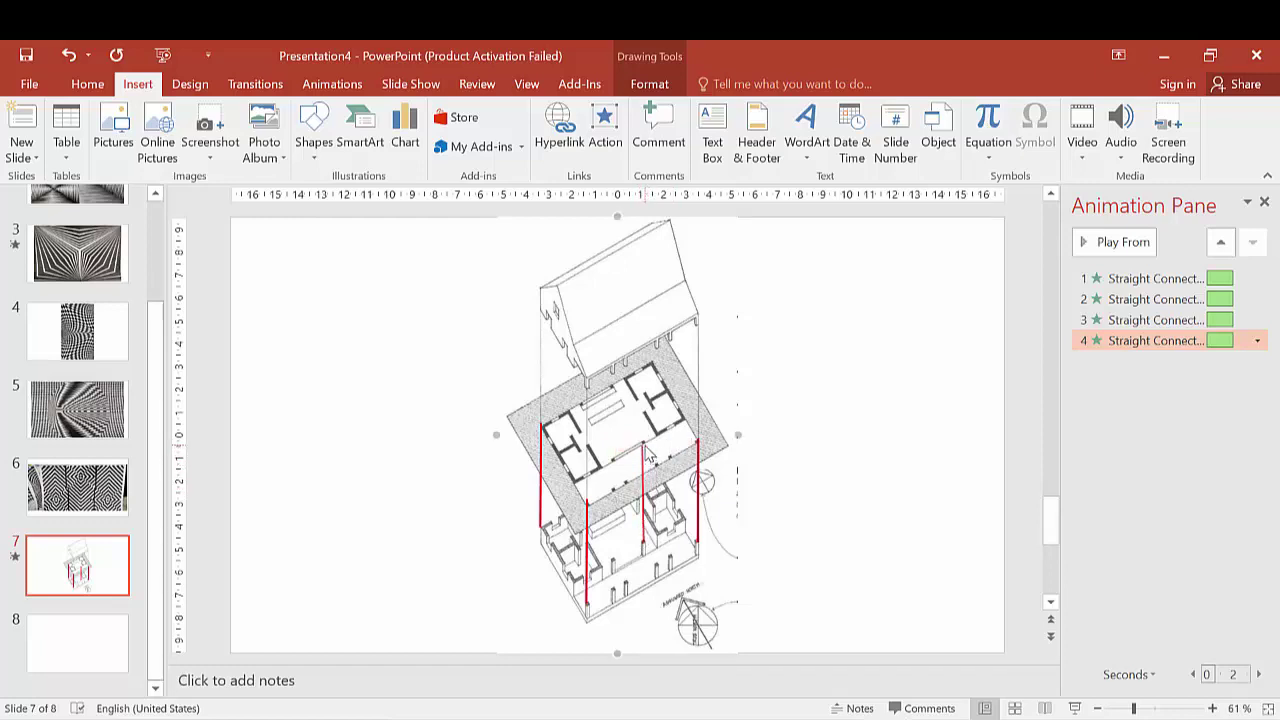
pyautogui.click(646, 456)
pyautogui.click(843, 465)
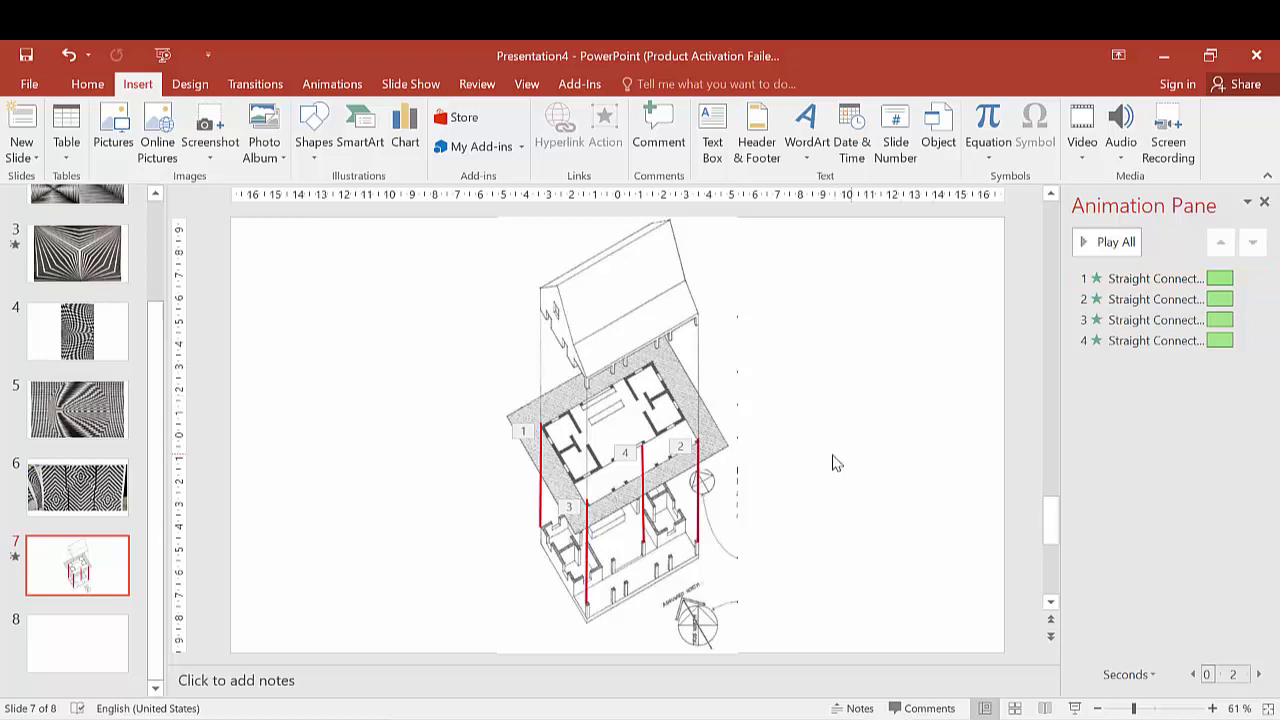
# Copy the interior red line to the wall corner between the left and front lines and adjust its placement.
pyautogui.moveTo(643, 483); pyautogui.dragTo(561, 500)
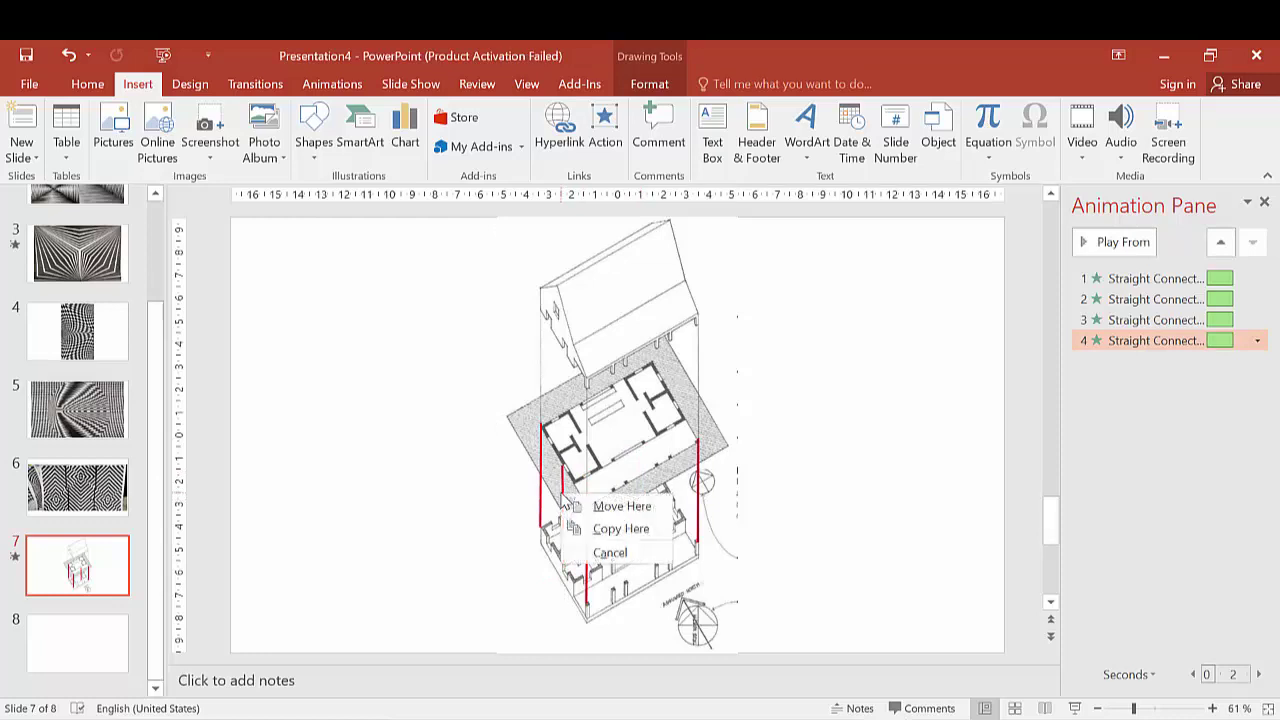
pyautogui.click(608, 527)
pyautogui.moveTo(563, 489); pyautogui.dragTo(571, 500)
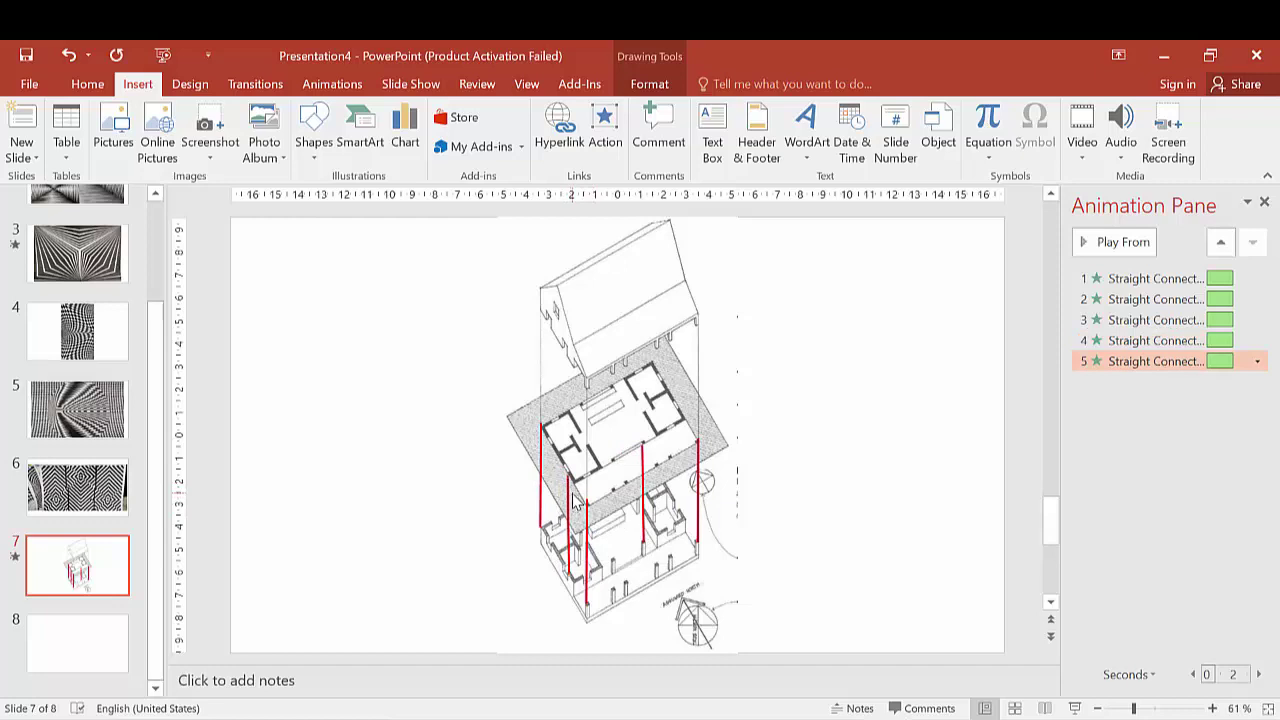
pyautogui.moveTo(575, 503)
pyautogui.mouseDown()
pyautogui.moveTo(563, 479)
pyautogui.moveTo(574, 502)
pyautogui.mouseUp()
# Duplicate the red line between the left and front corners by copying and pasting it onto the slide.
pyautogui.rightClick(572, 502)
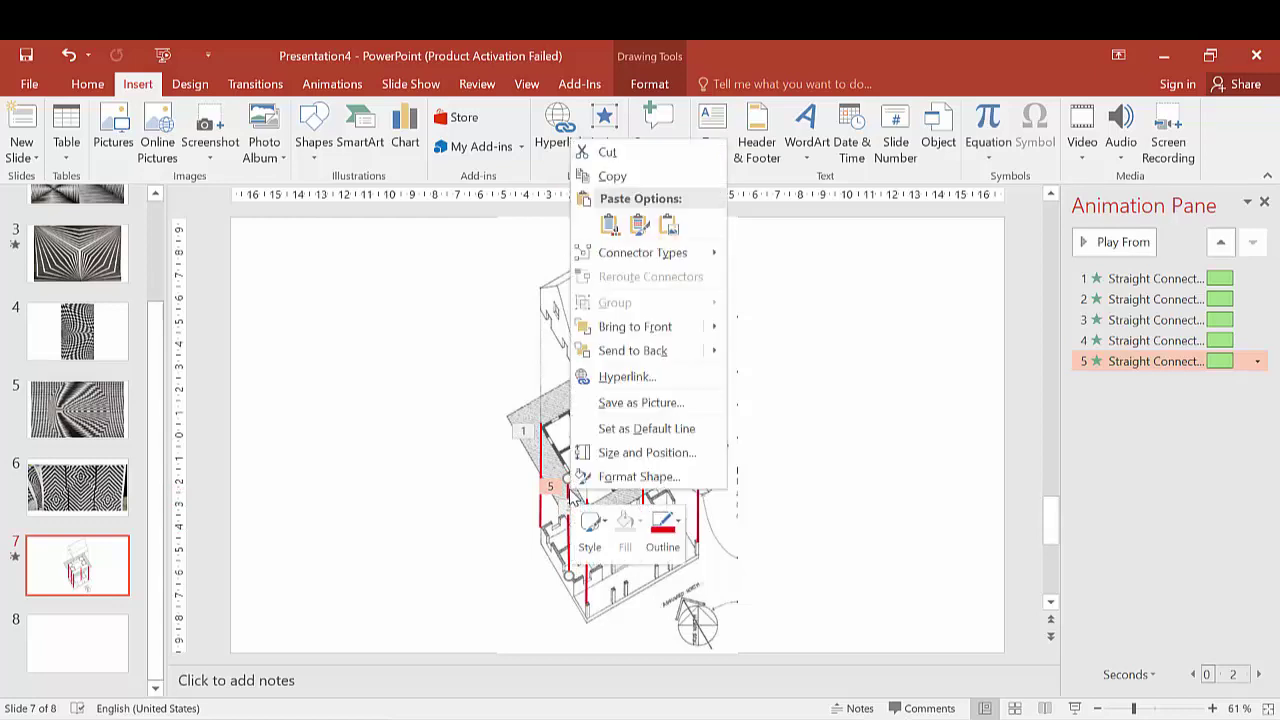
pyautogui.click(612, 177)
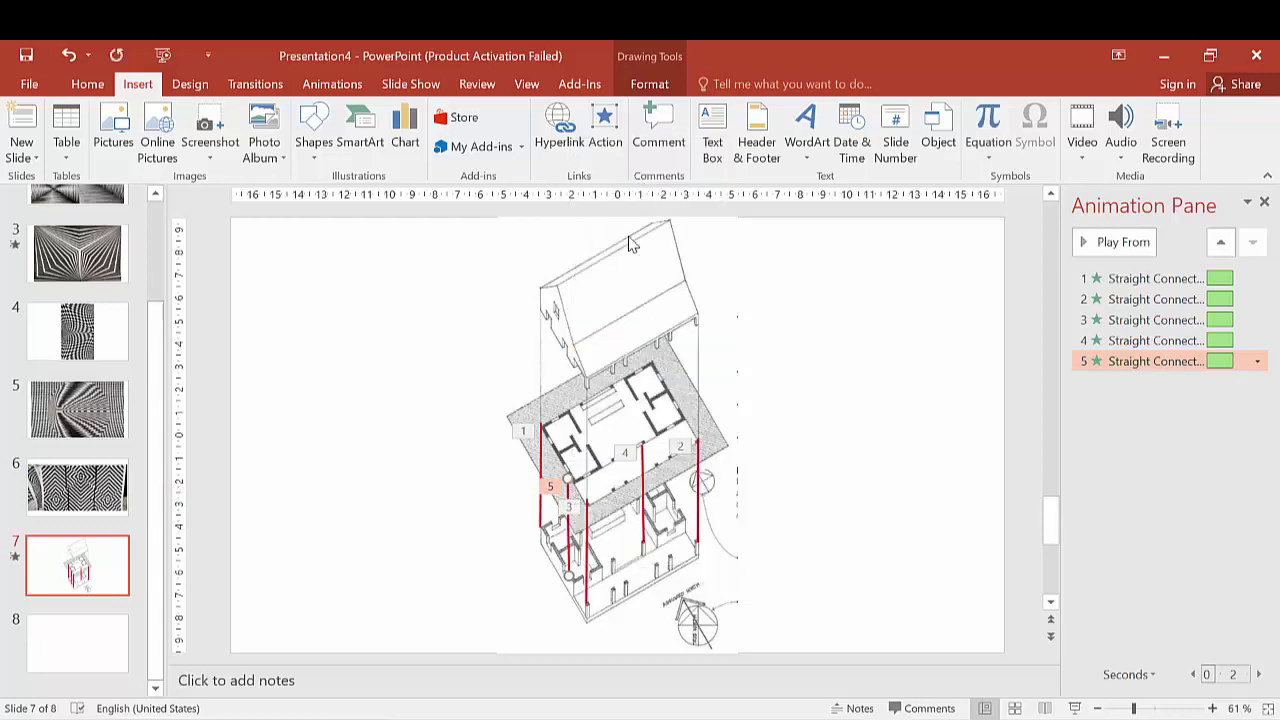
pyautogui.rightClick(568, 495)
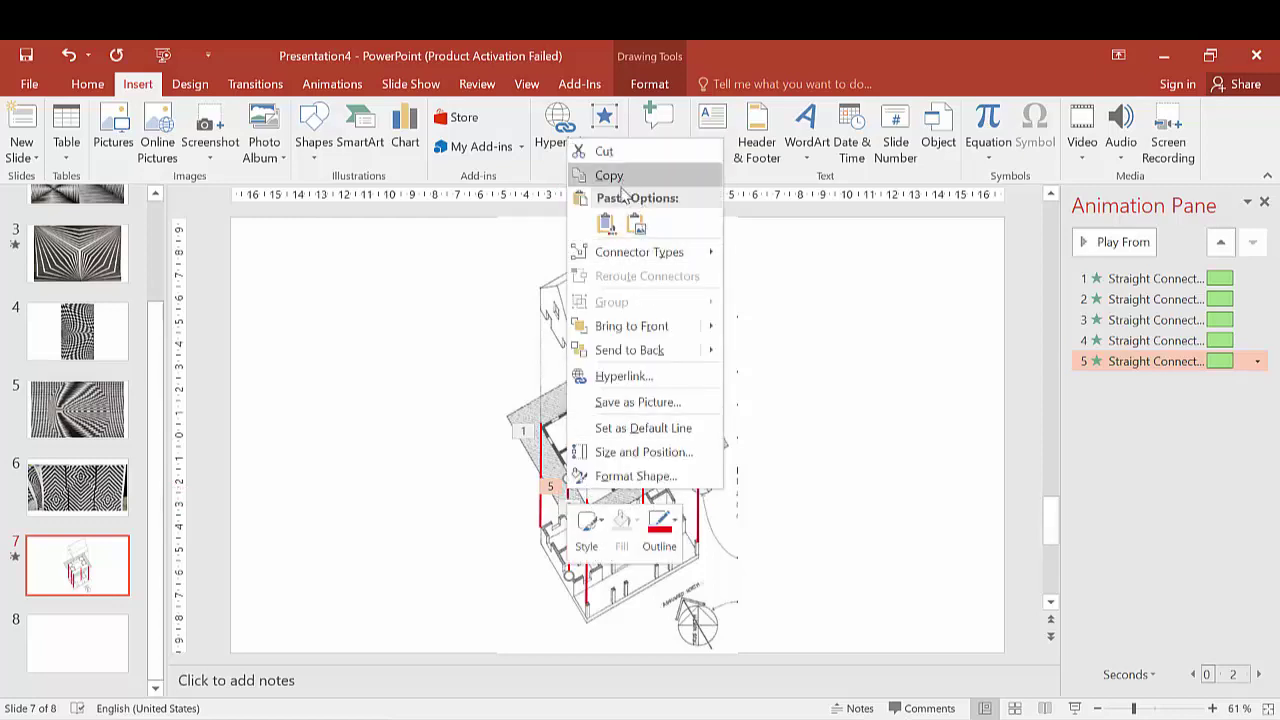
pyautogui.press('Escape')
pyautogui.rightClick(822, 342)
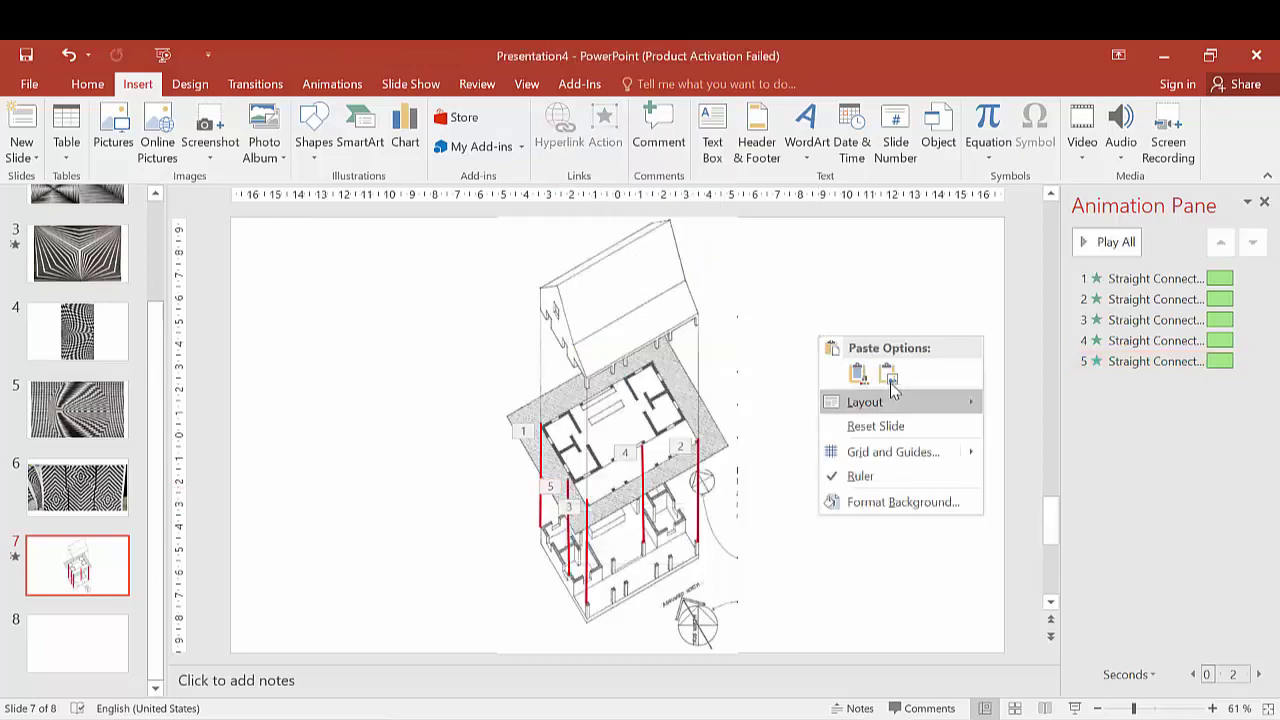
pyautogui.click(859, 376)
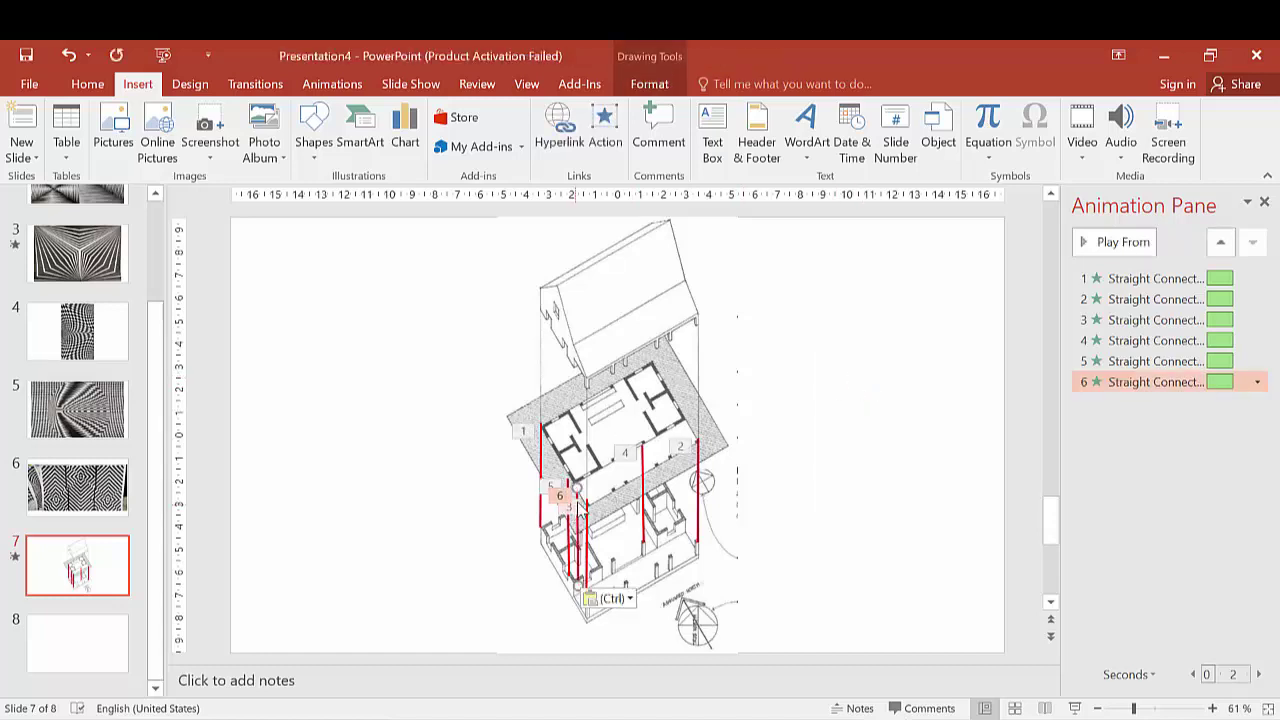
# Move the pasted red line to the left wall junction just beside the previous line, between it and the left corner line.
pyautogui.moveTo(577, 497)
pyautogui.mouseDown()
pyautogui.moveTo(560, 491)
pyautogui.moveTo(556, 466)
pyautogui.moveTo(564, 478)
pyautogui.mouseUp()
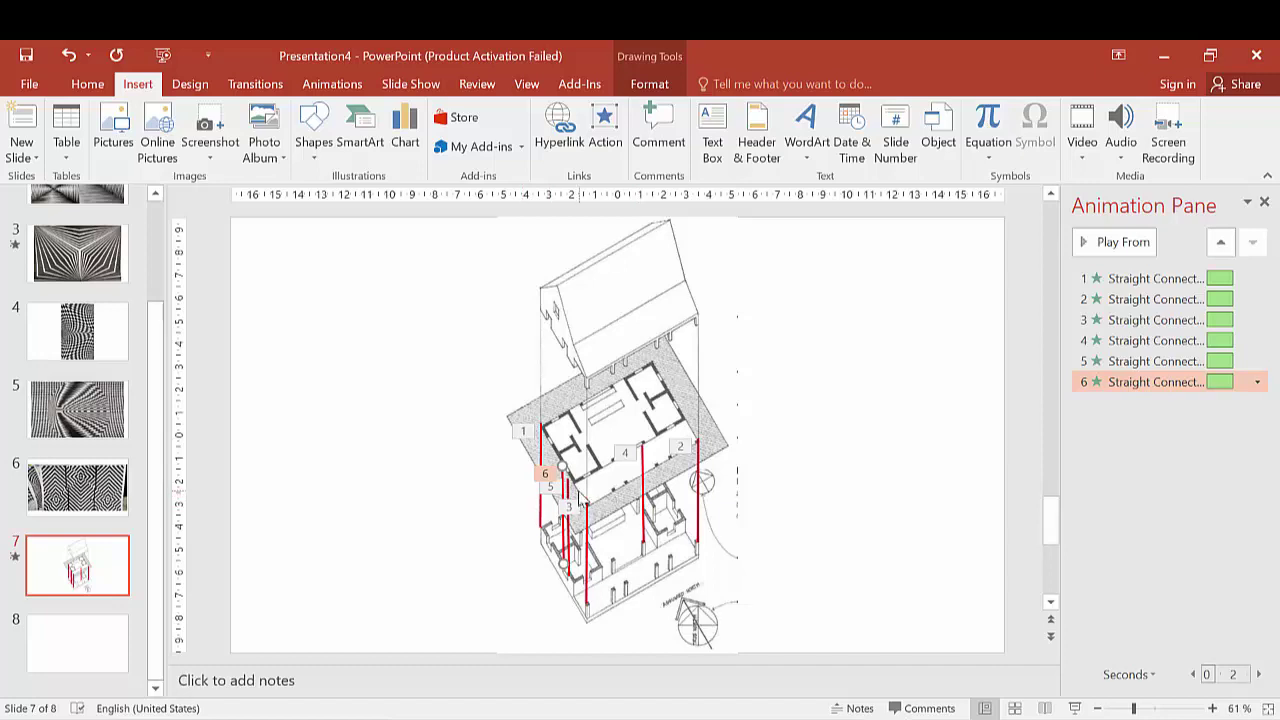
pyautogui.click(566, 568)
pyautogui.click(573, 558)
pyautogui.click(888, 490)
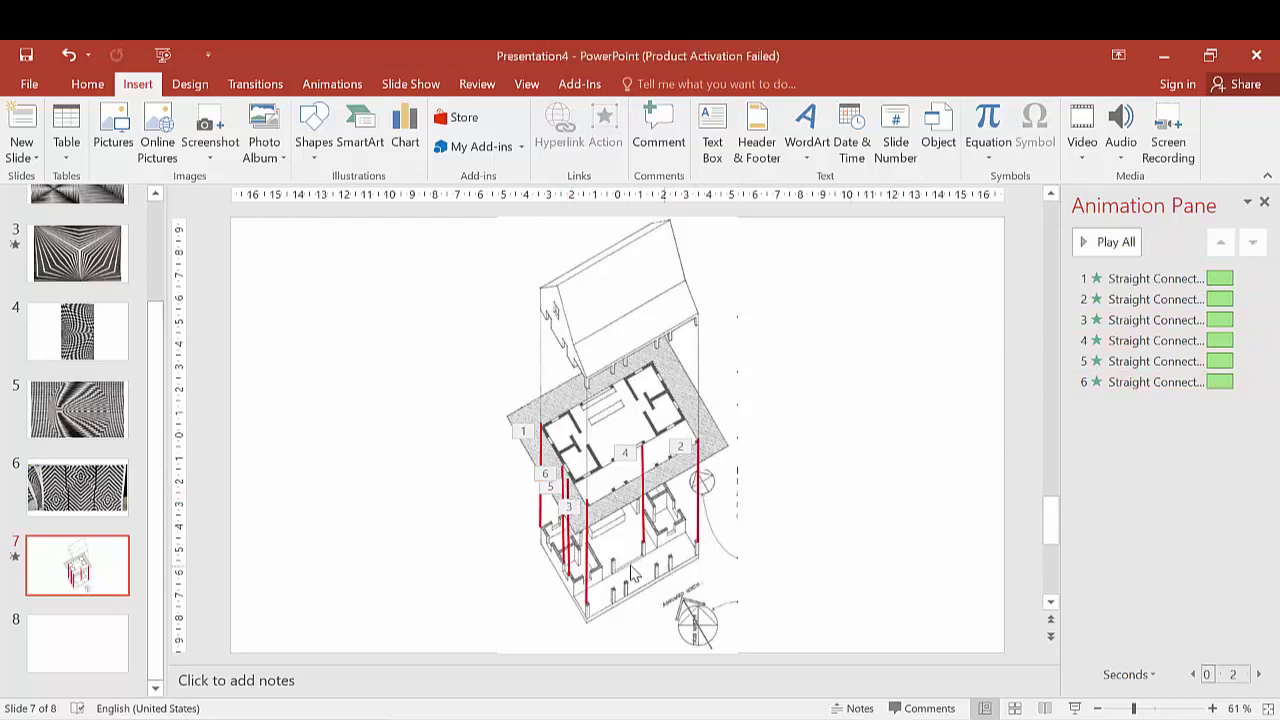
# Preview the slide's animations to check the order in which the six red lines appear.
pyautogui.click(19, 158)
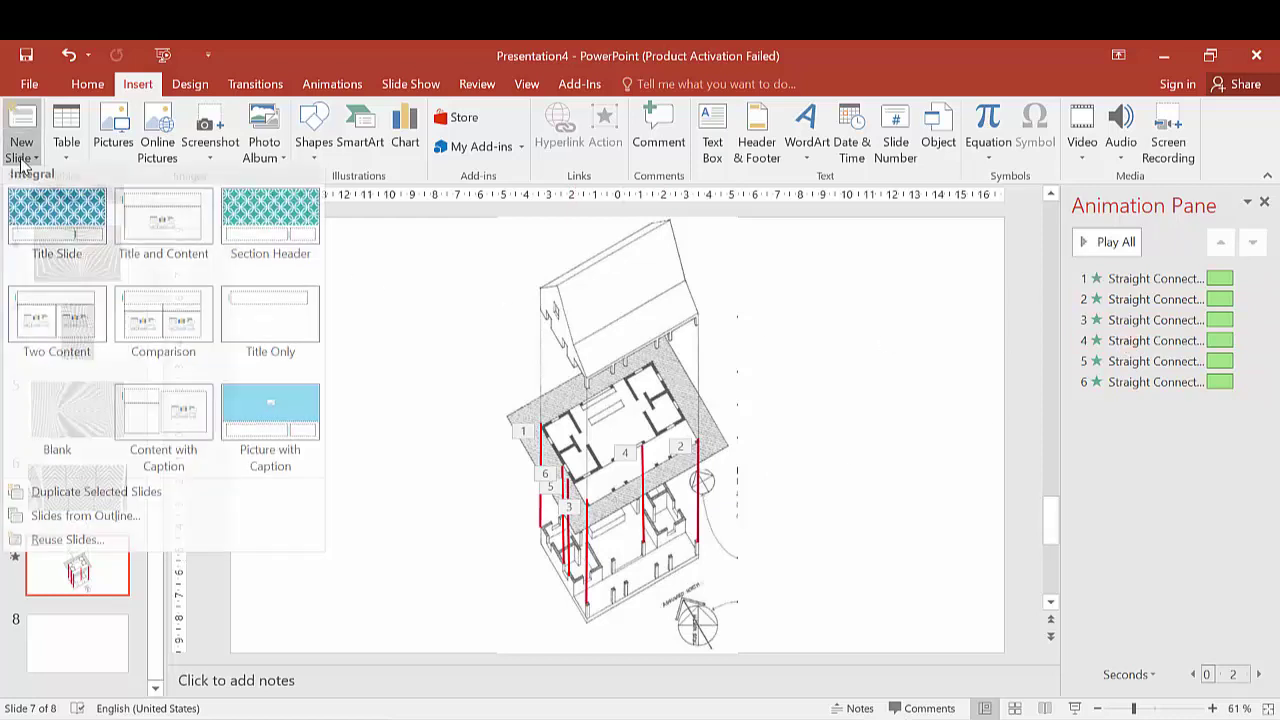
pyautogui.click(468, 281)
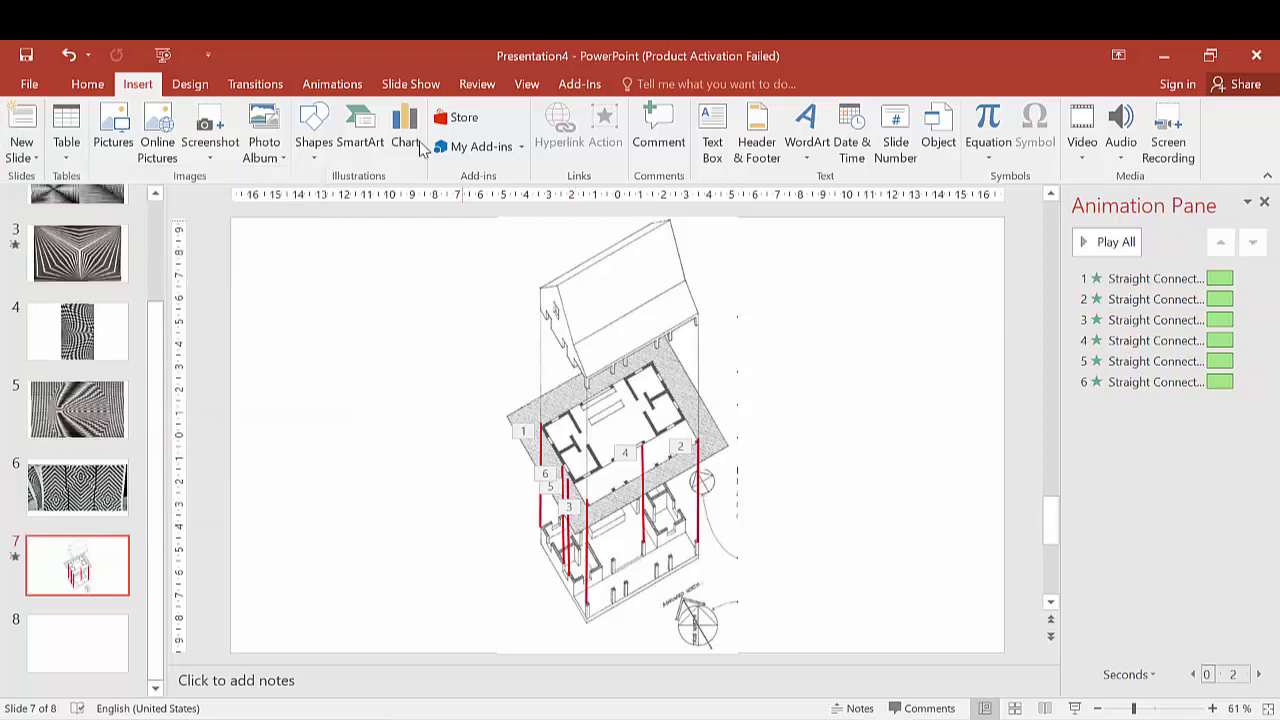
pyautogui.click(332, 88)
pyautogui.click(24, 157)
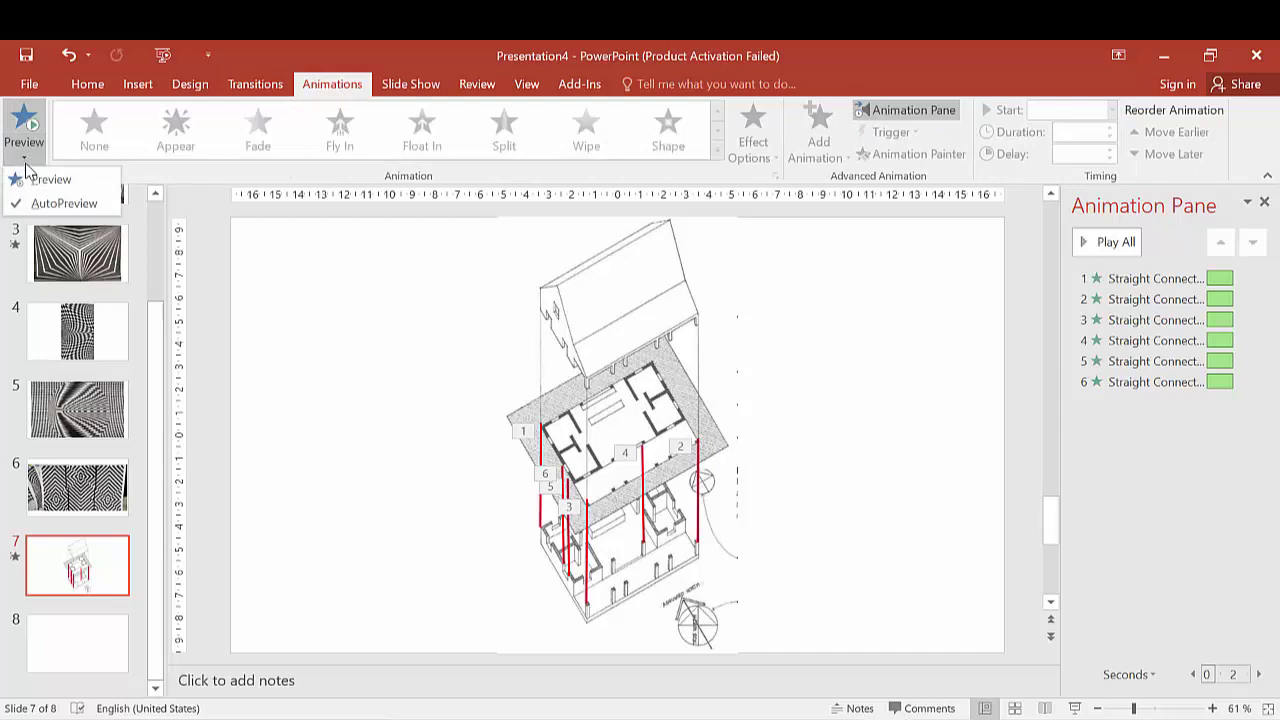
pyautogui.click(40, 175)
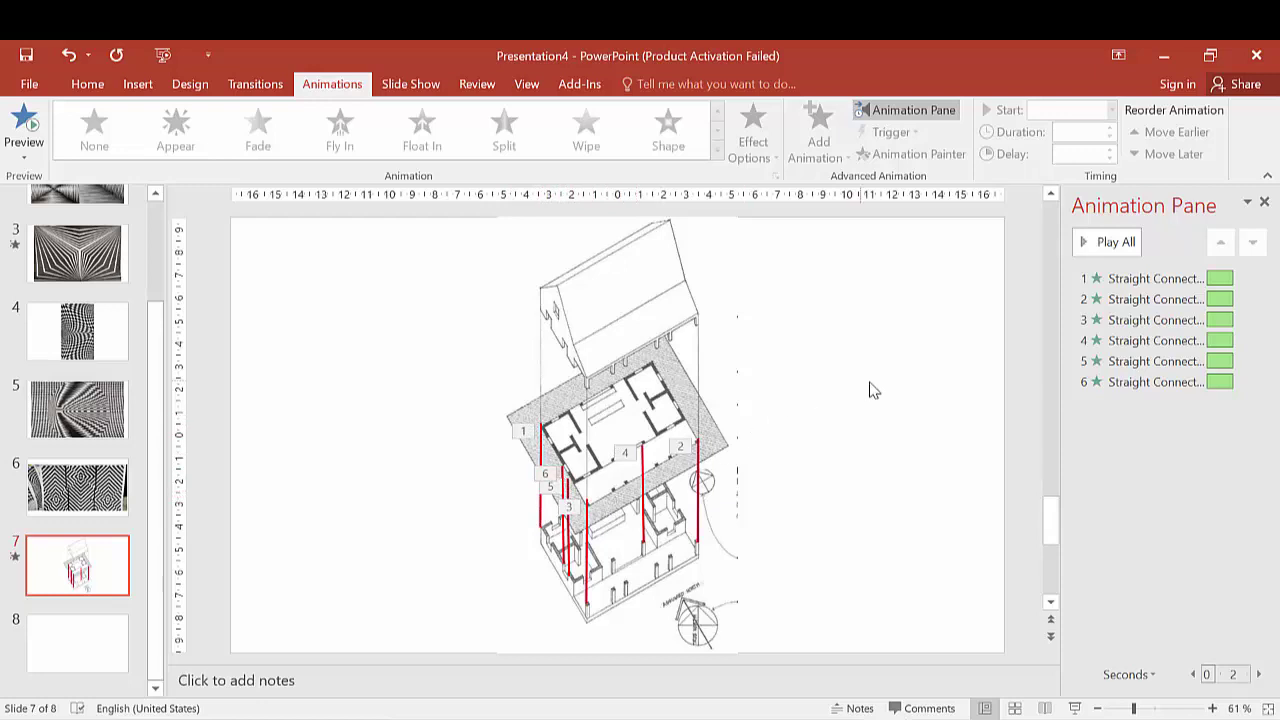
pyautogui.click(500, 553)
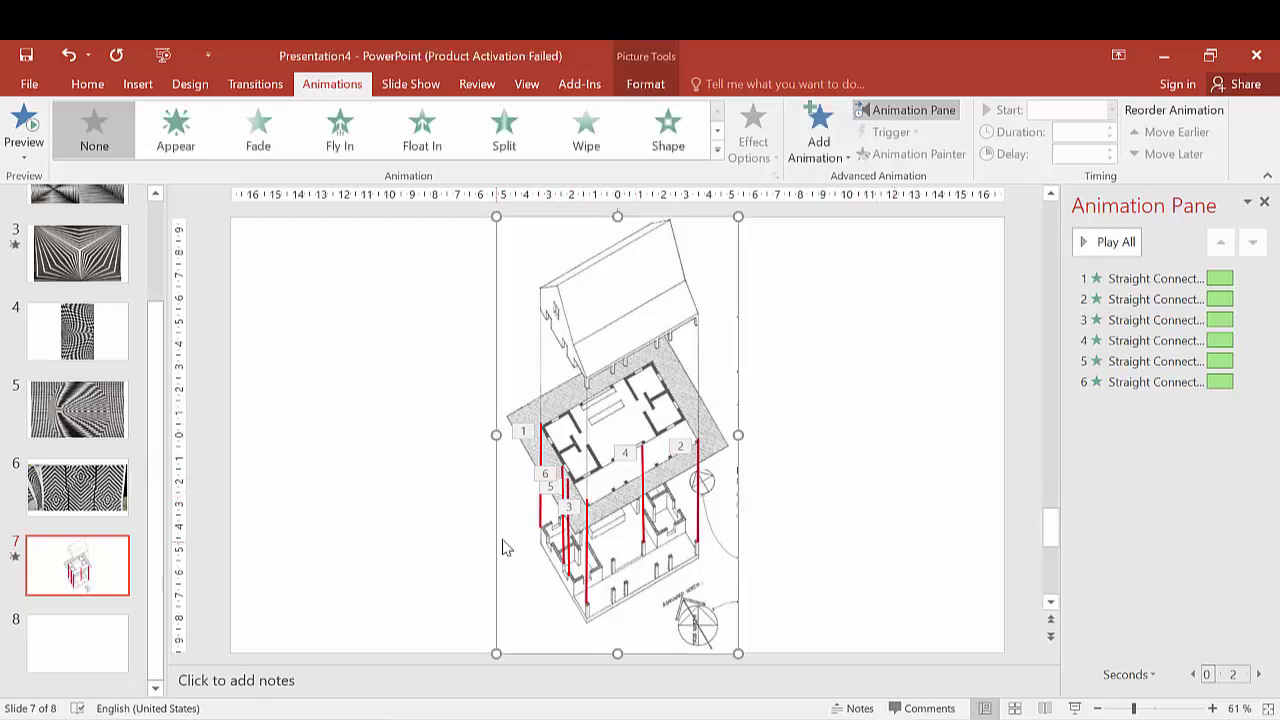
pyautogui.click(855, 580)
# Move the Wipe animation of the red line nearest the left corner line up to second place in the animation order.
pyautogui.scroll(9, 593, 568)
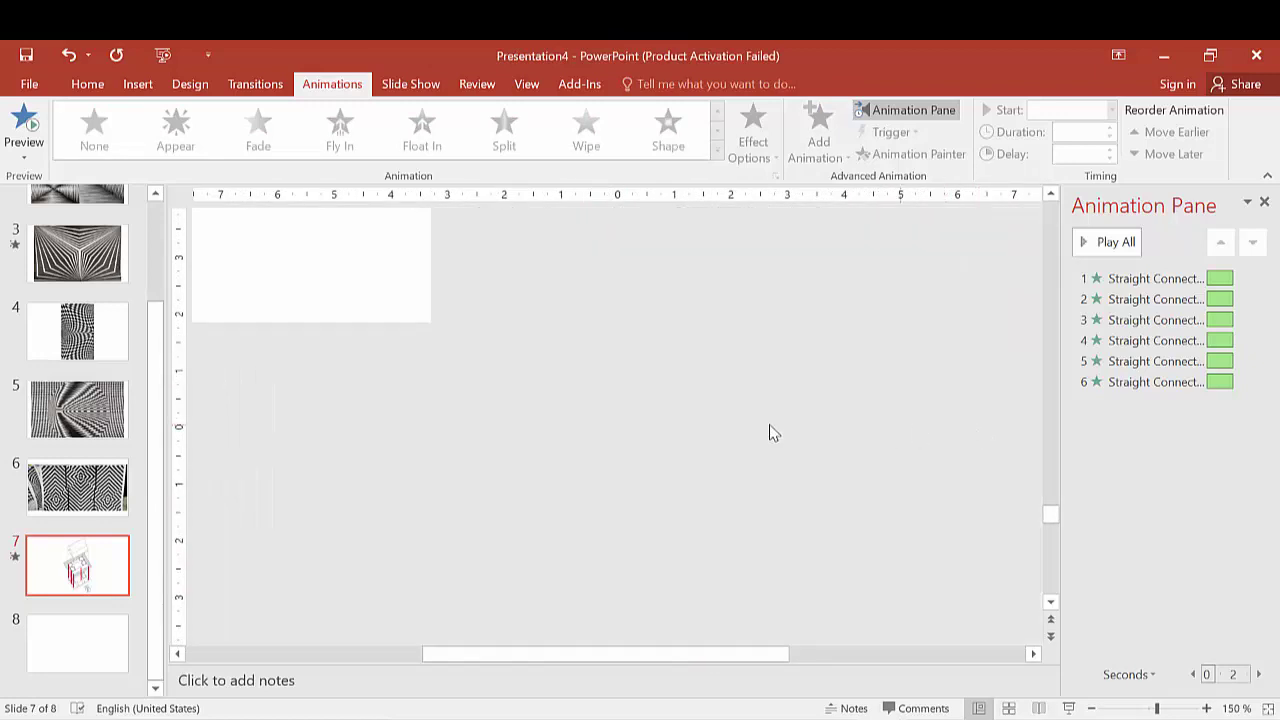
pyautogui.scroll(5, 523, 460)
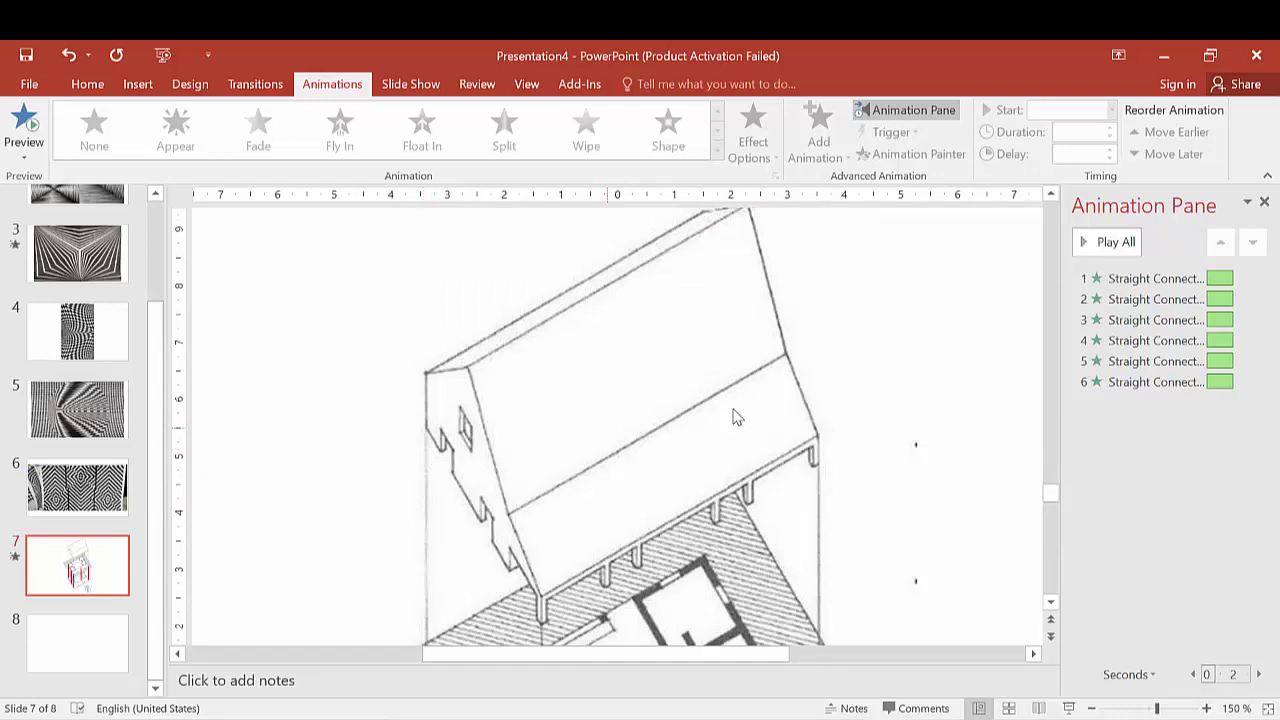
pyautogui.scroll(-5, 734, 414)
pyautogui.scroll(-4, 676, 436)
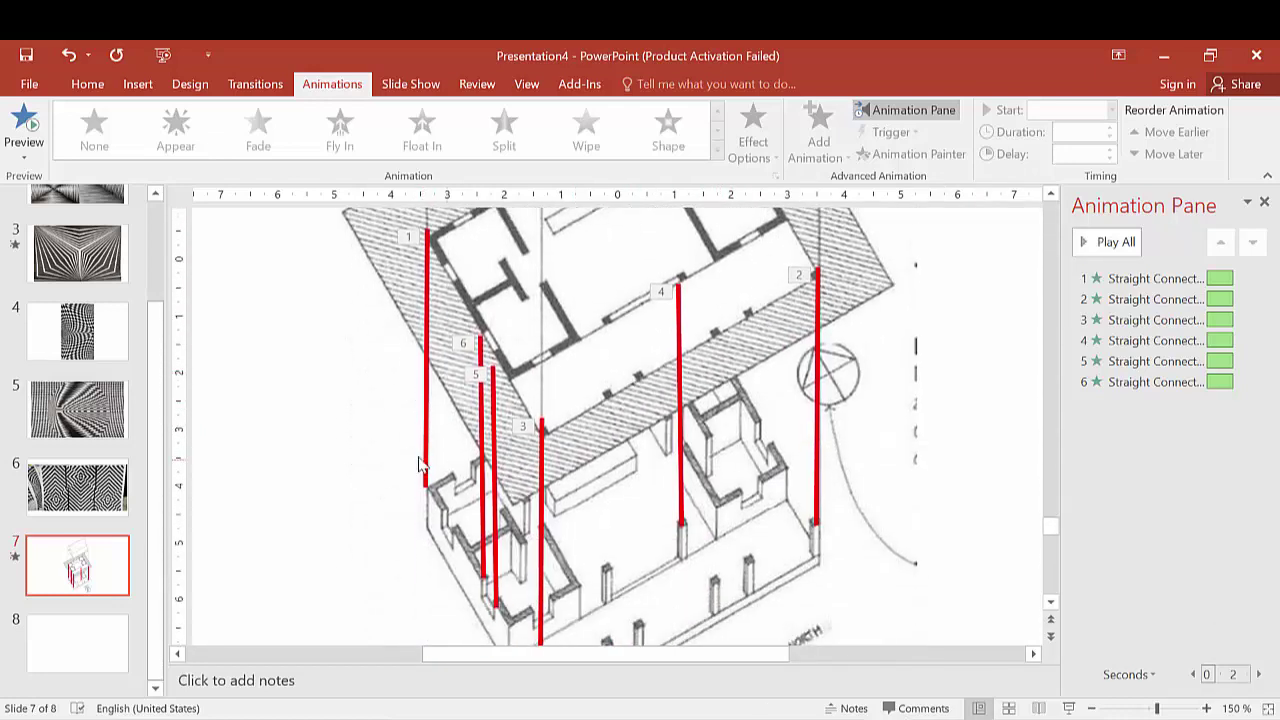
pyautogui.click(429, 289)
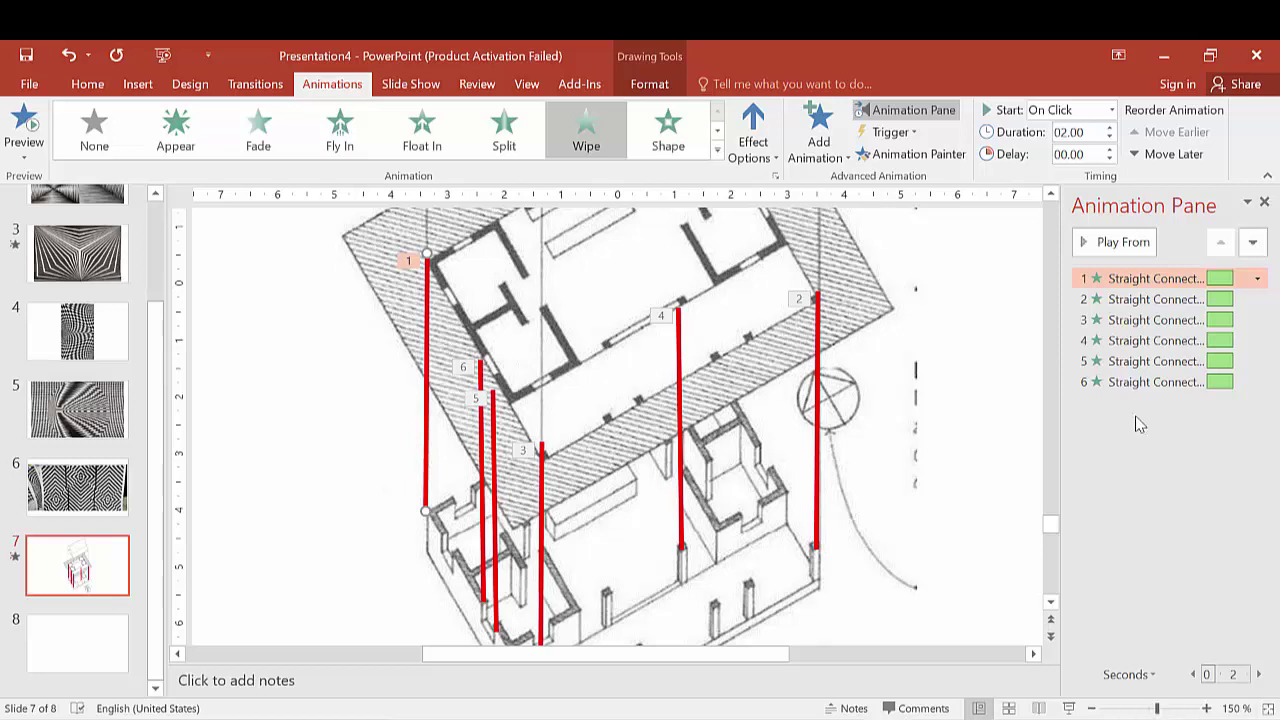
pyautogui.click(483, 377)
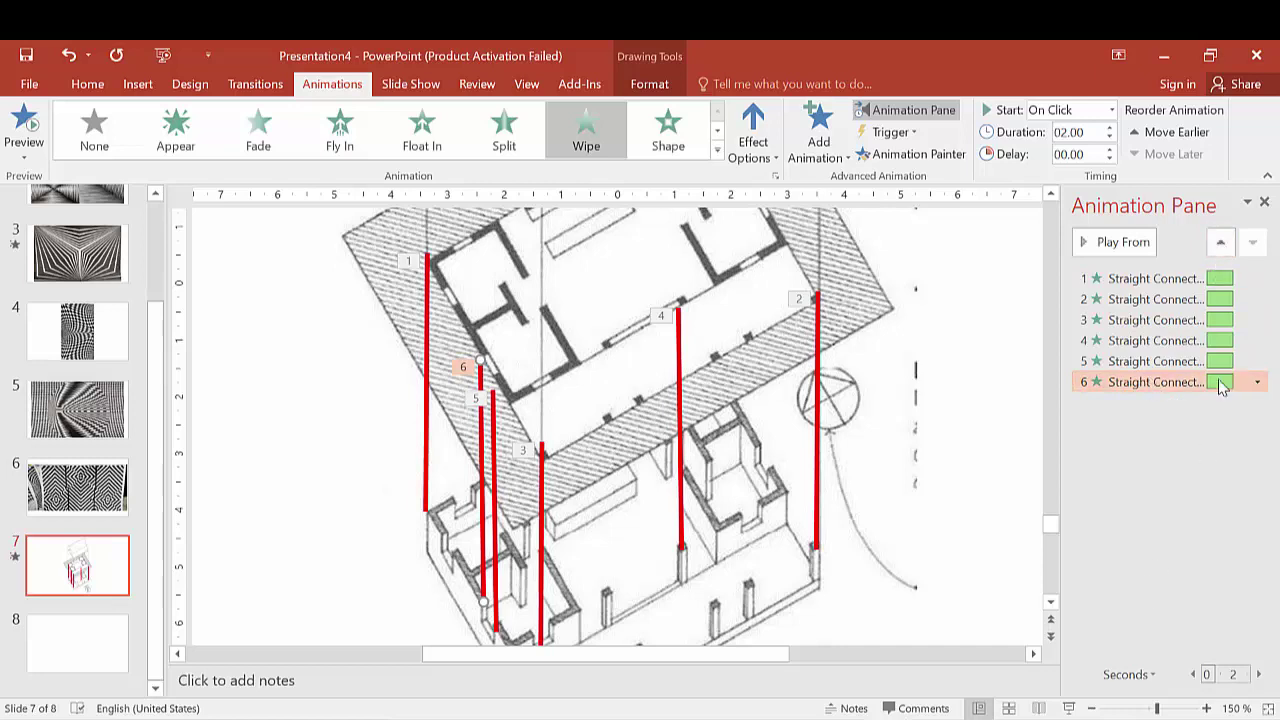
pyautogui.click(1222, 249)
pyautogui.click(1221, 245)
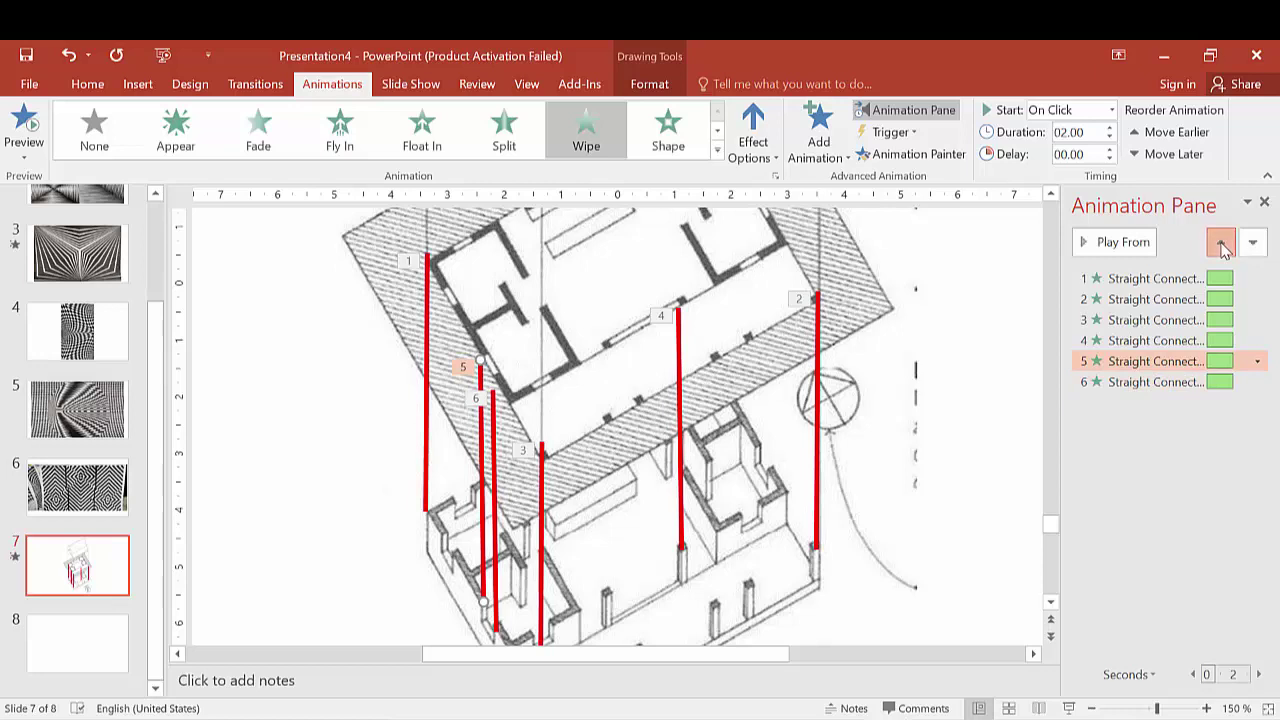
pyautogui.click(1221, 245)
pyautogui.click(1221, 245)
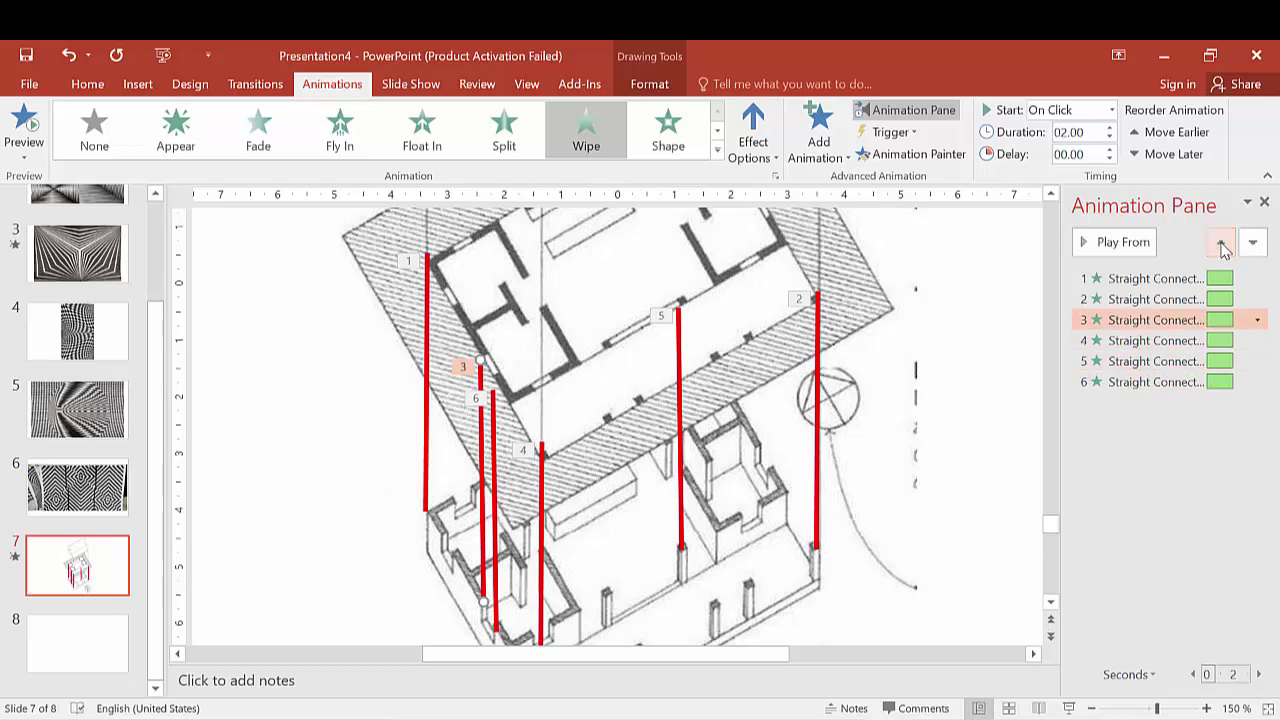
pyautogui.click(1221, 245)
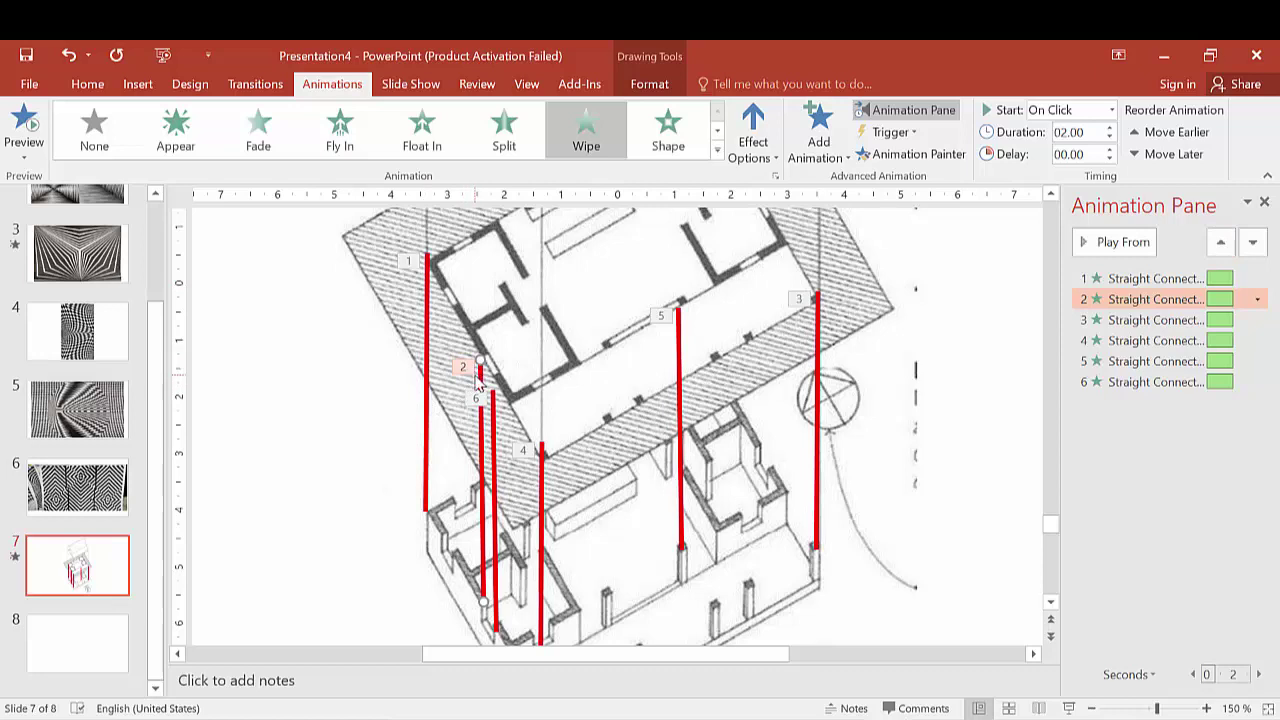
# Nudge the next red line up slightly onto the wall and move its animation to third place.
pyautogui.click(494, 411)
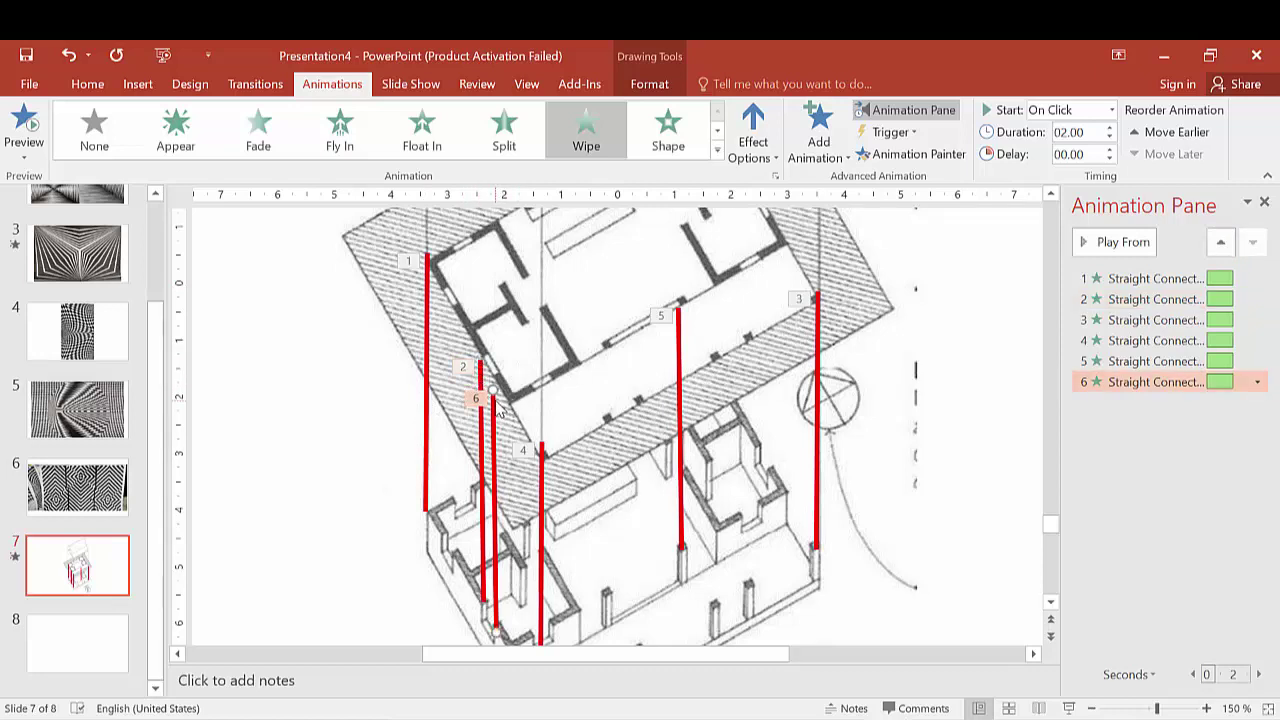
pyautogui.moveTo(495, 399); pyautogui.dragTo(500, 396)
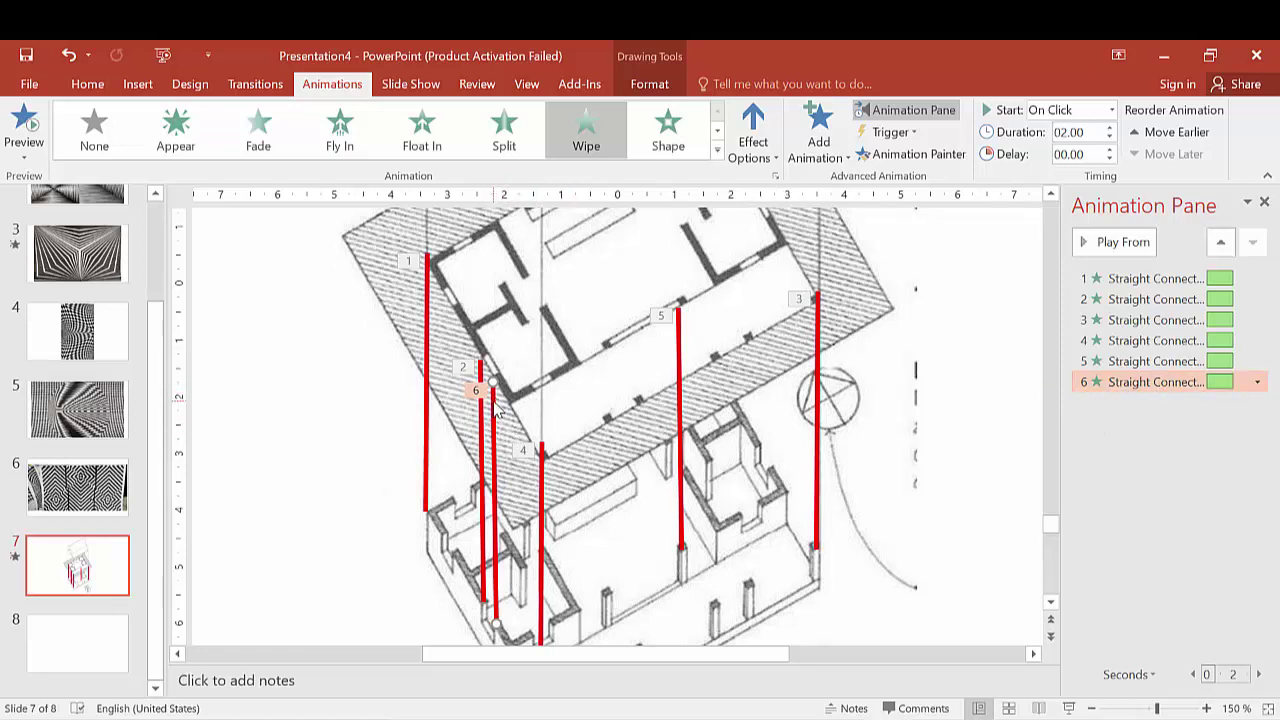
pyautogui.click(1221, 245)
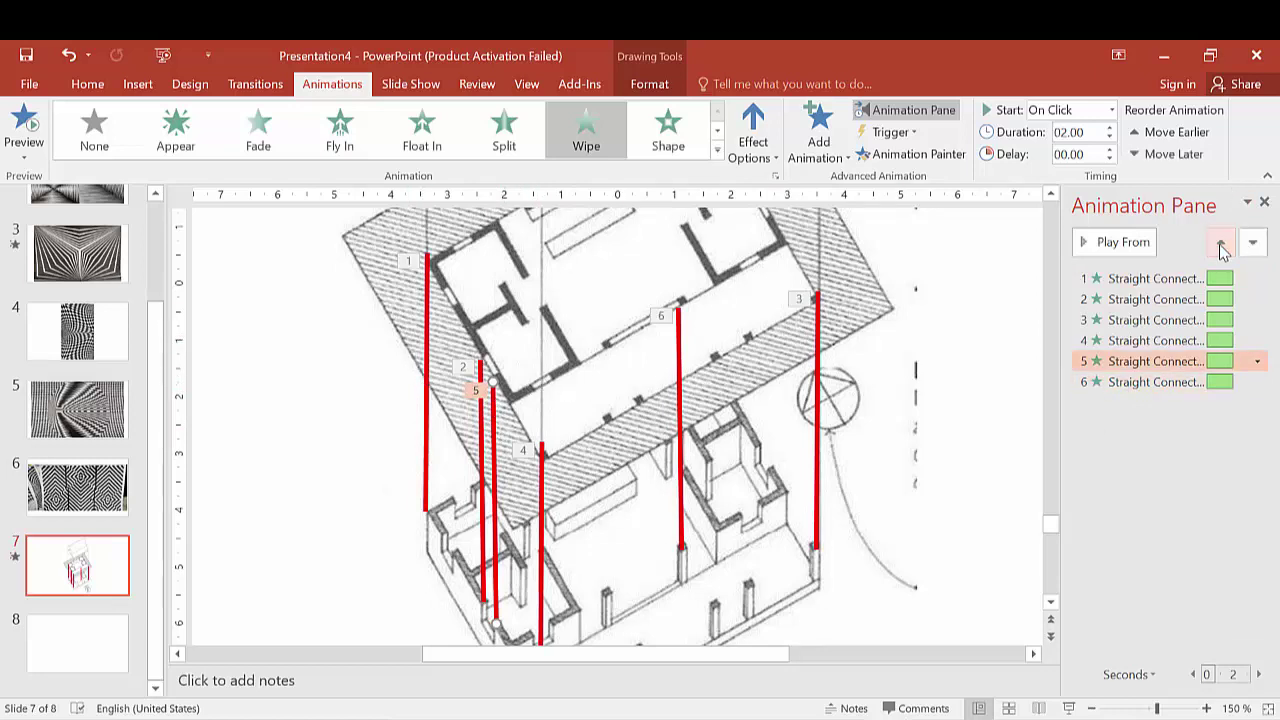
pyautogui.click(1221, 245)
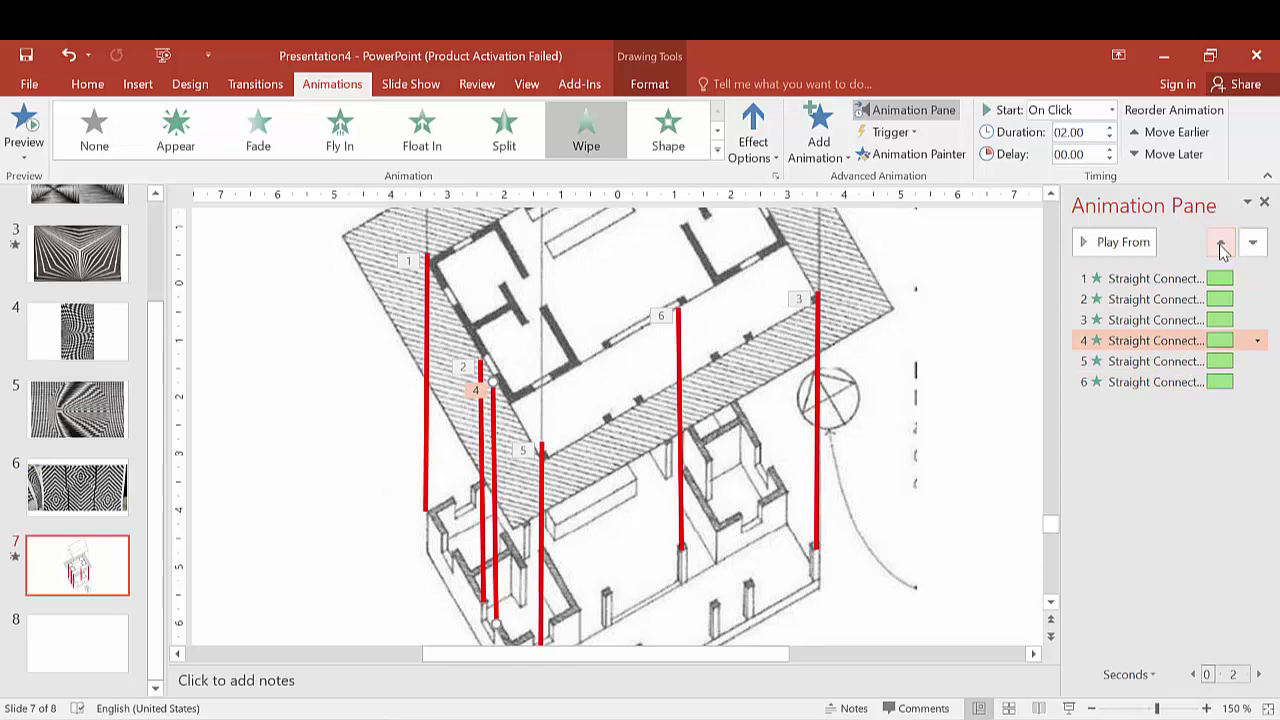
pyautogui.click(1221, 245)
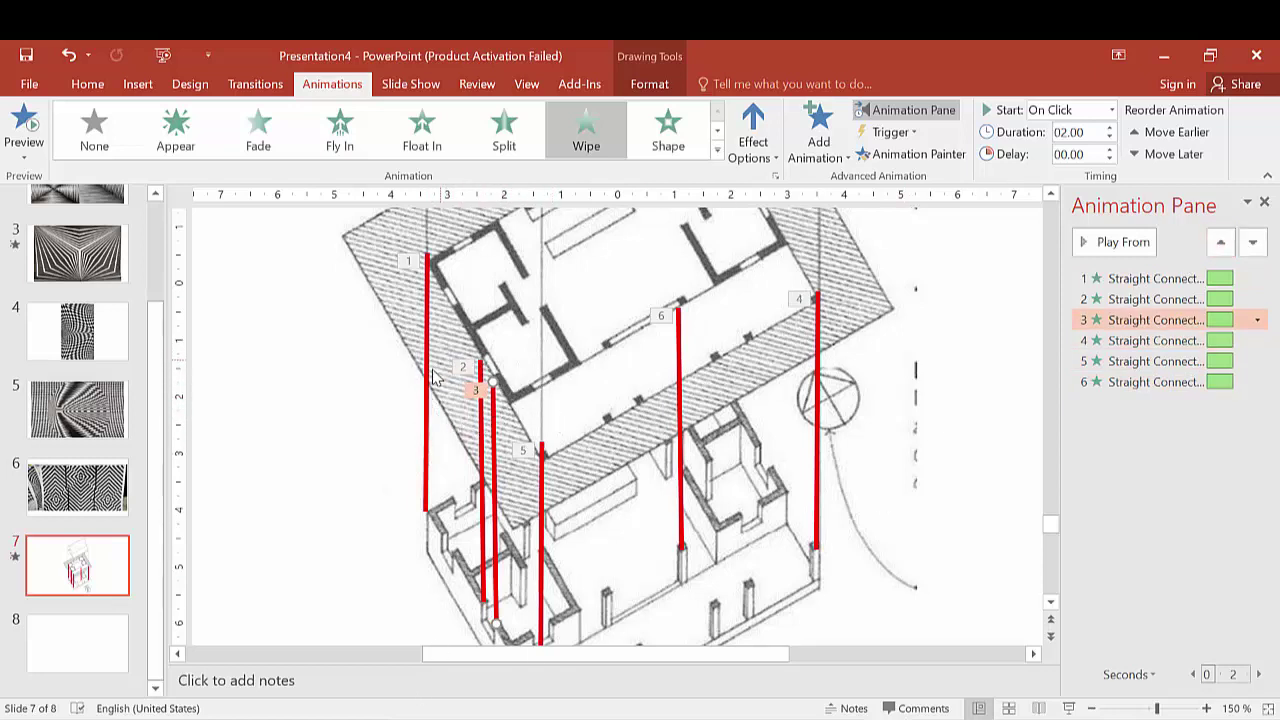
# Move the front corner line's animation to fourth place and the line between the front and right corners to fifth.
pyautogui.click(542, 476)
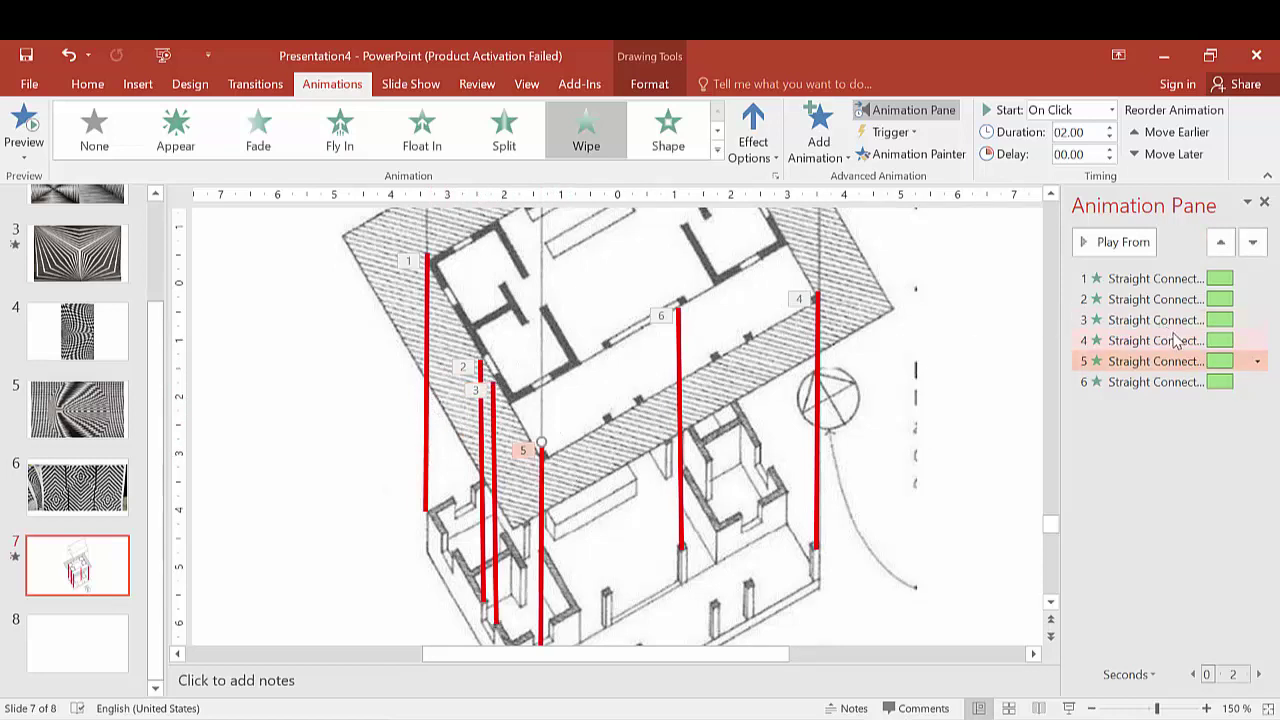
pyautogui.click(1221, 243)
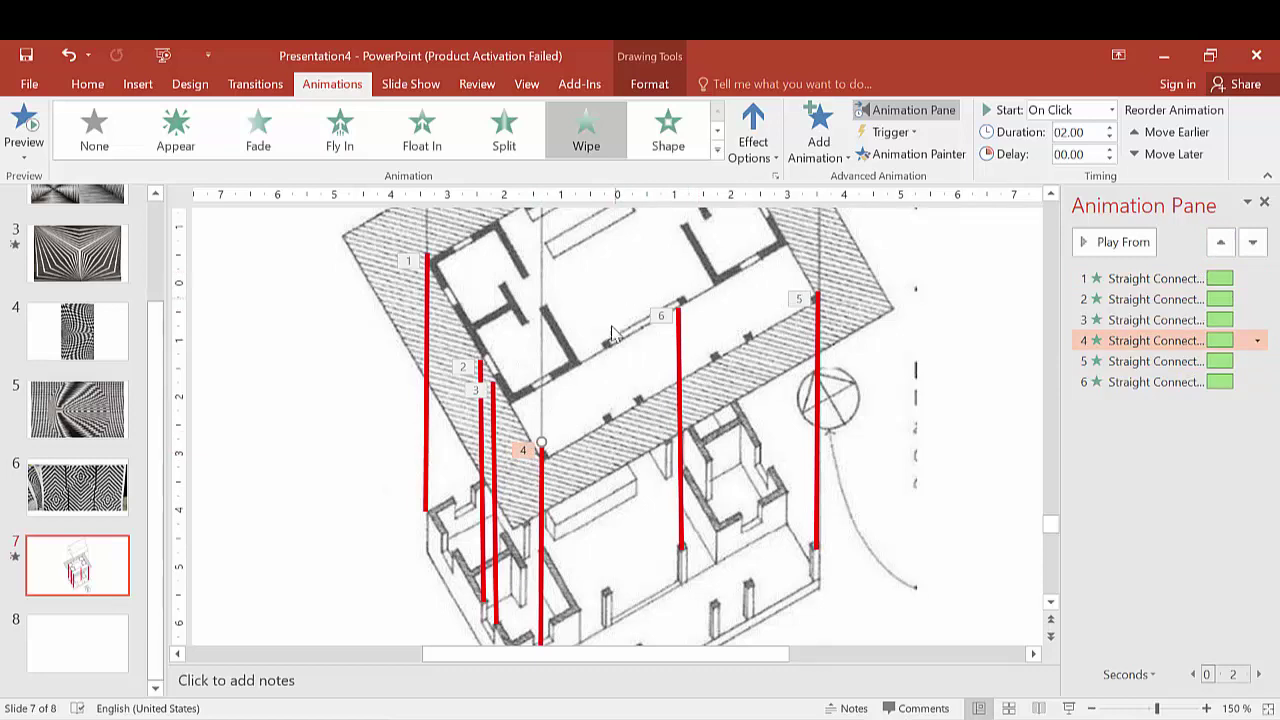
pyautogui.click(680, 338)
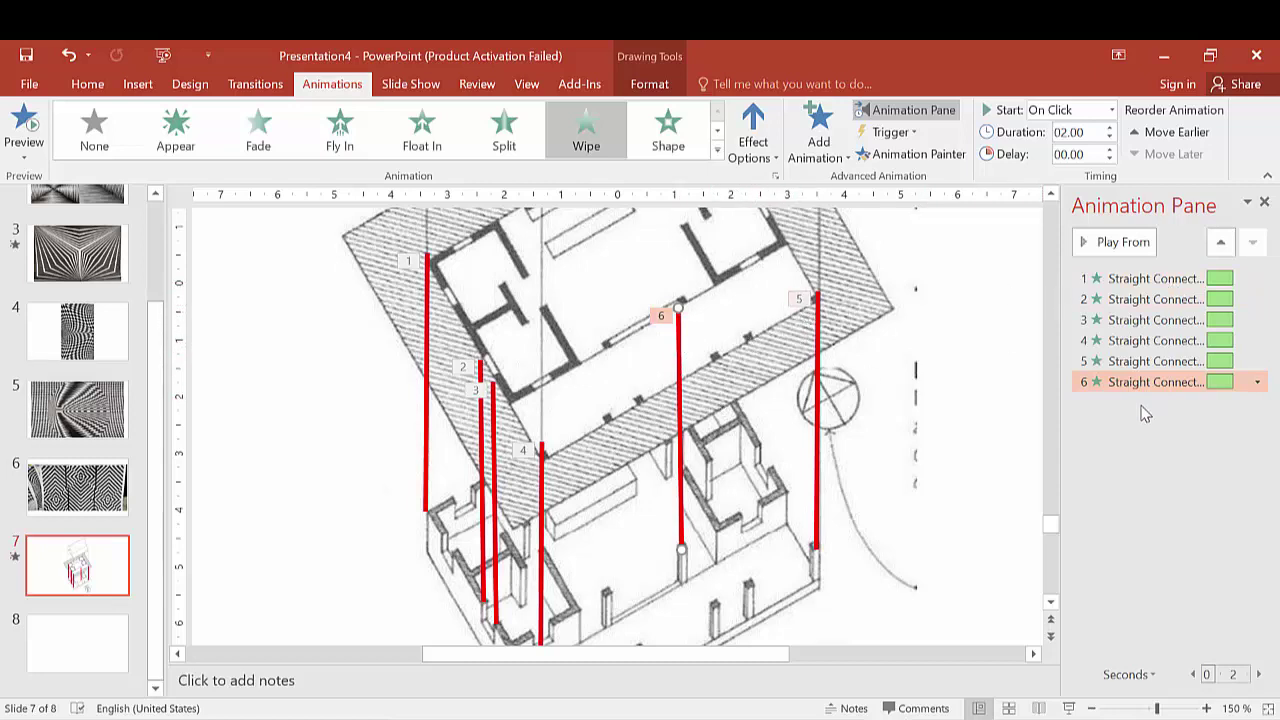
pyautogui.click(1221, 243)
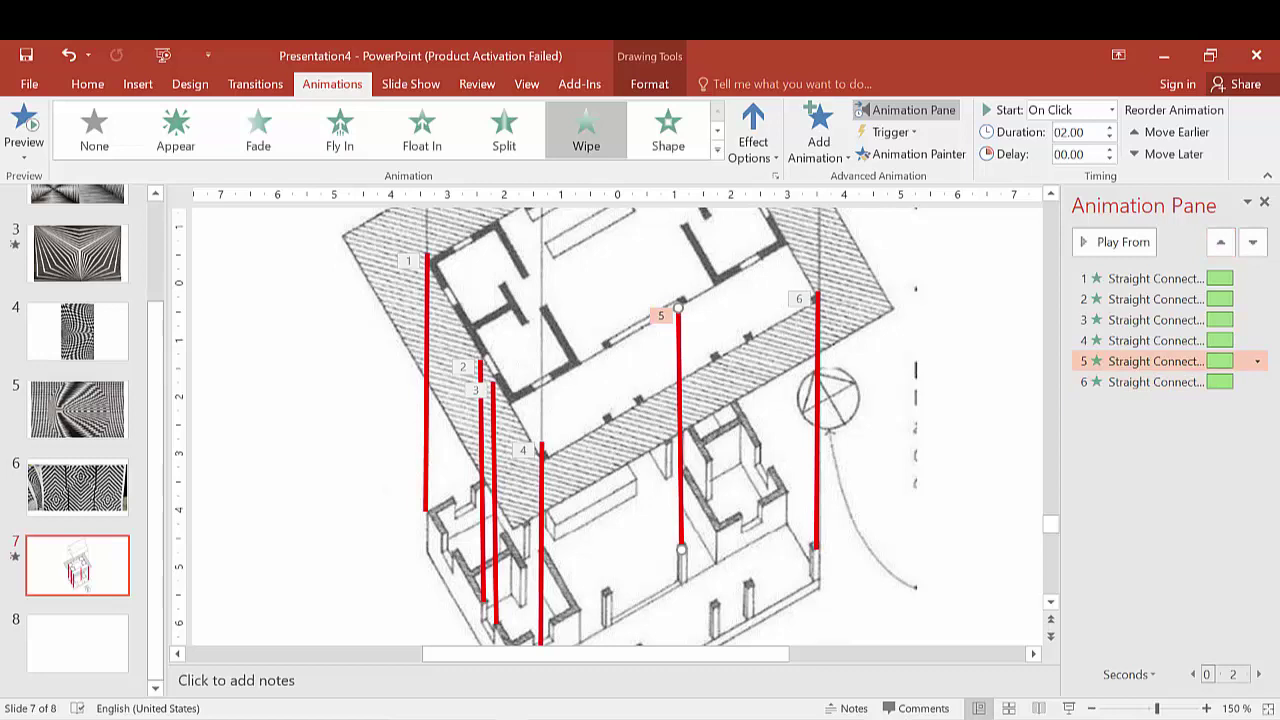
# Preview the reordered line animations on the slide.
pyautogui.click(820, 348)
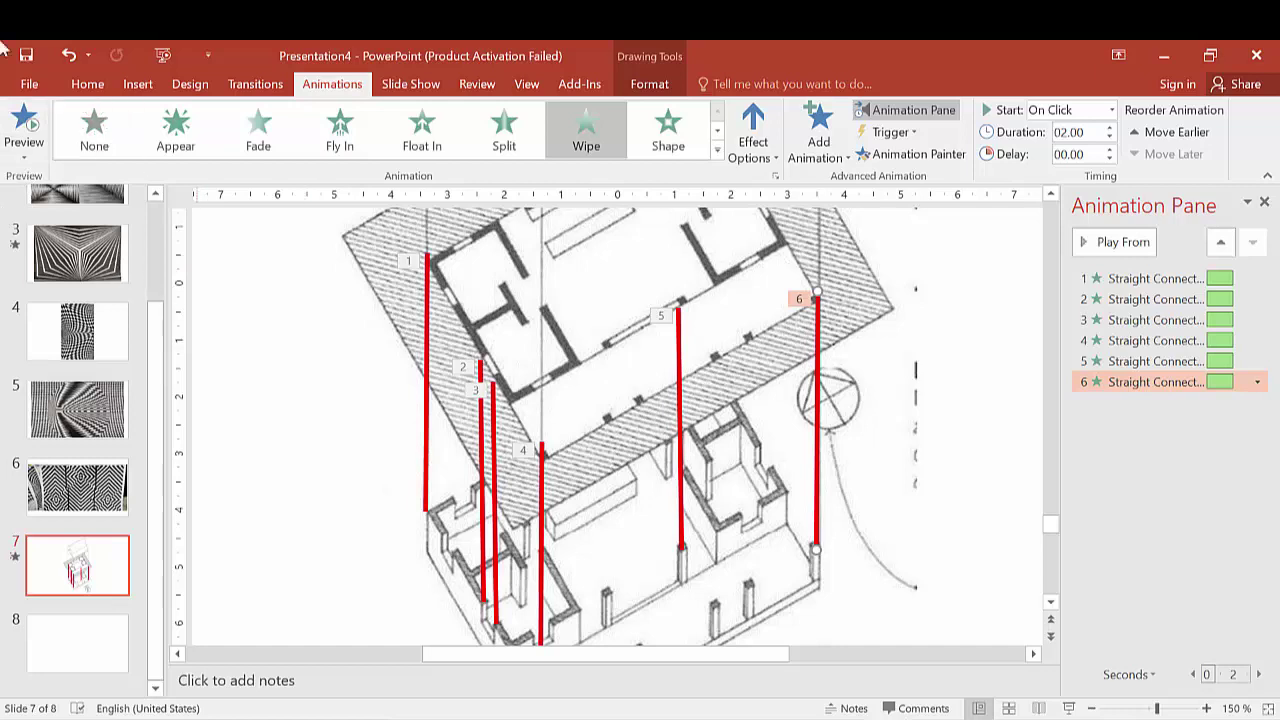
pyautogui.click(24, 157)
pyautogui.click(40, 179)
# Lengthen the first line's Wipe animation to 9.4 seconds on the timeline.
pyautogui.click(1231, 283)
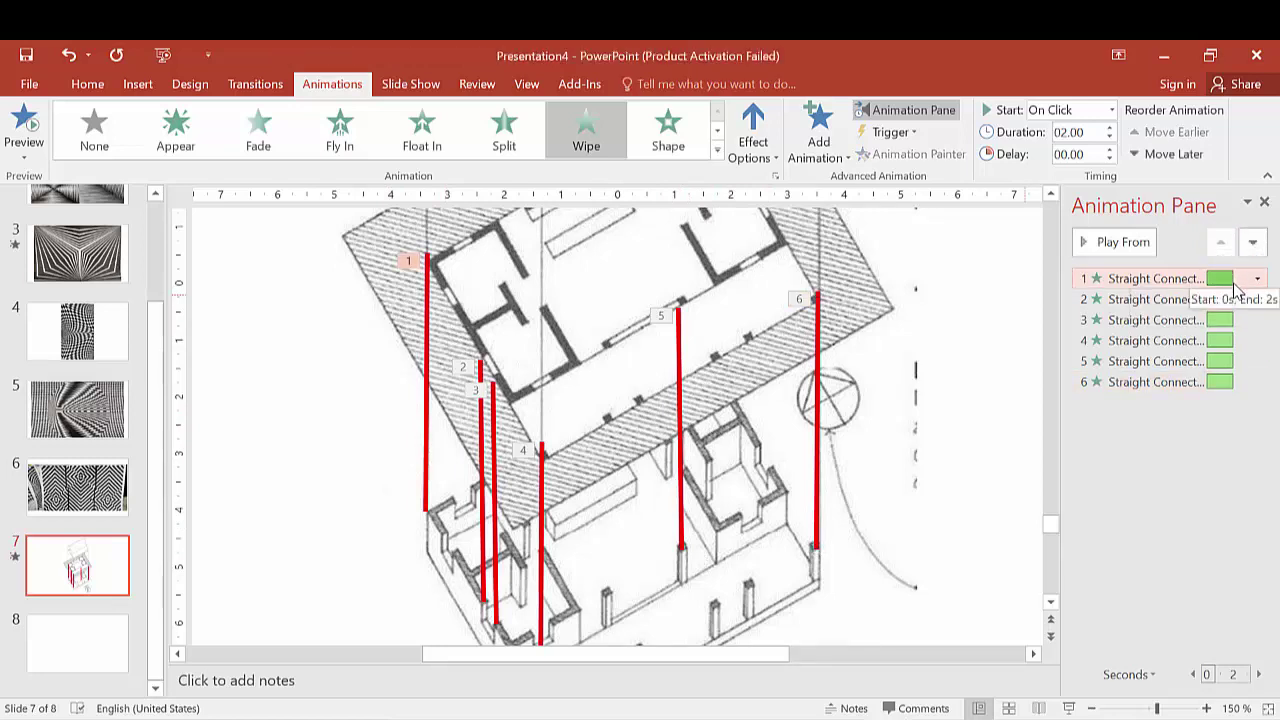
pyautogui.moveTo(1237, 284)
pyautogui.mouseDown()
pyautogui.moveTo(1255, 288)
pyautogui.moveTo(1236, 288)
pyautogui.mouseUp()
pyautogui.click(1257, 279)
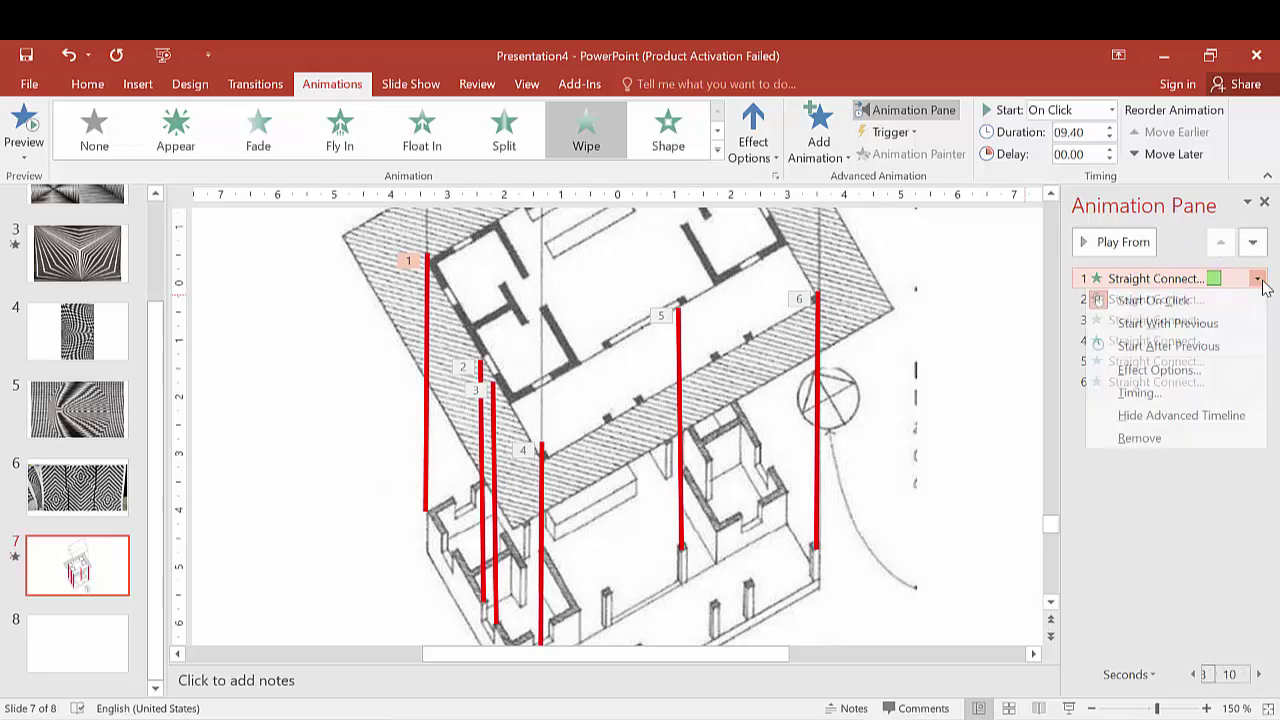
pyautogui.click(1117, 322)
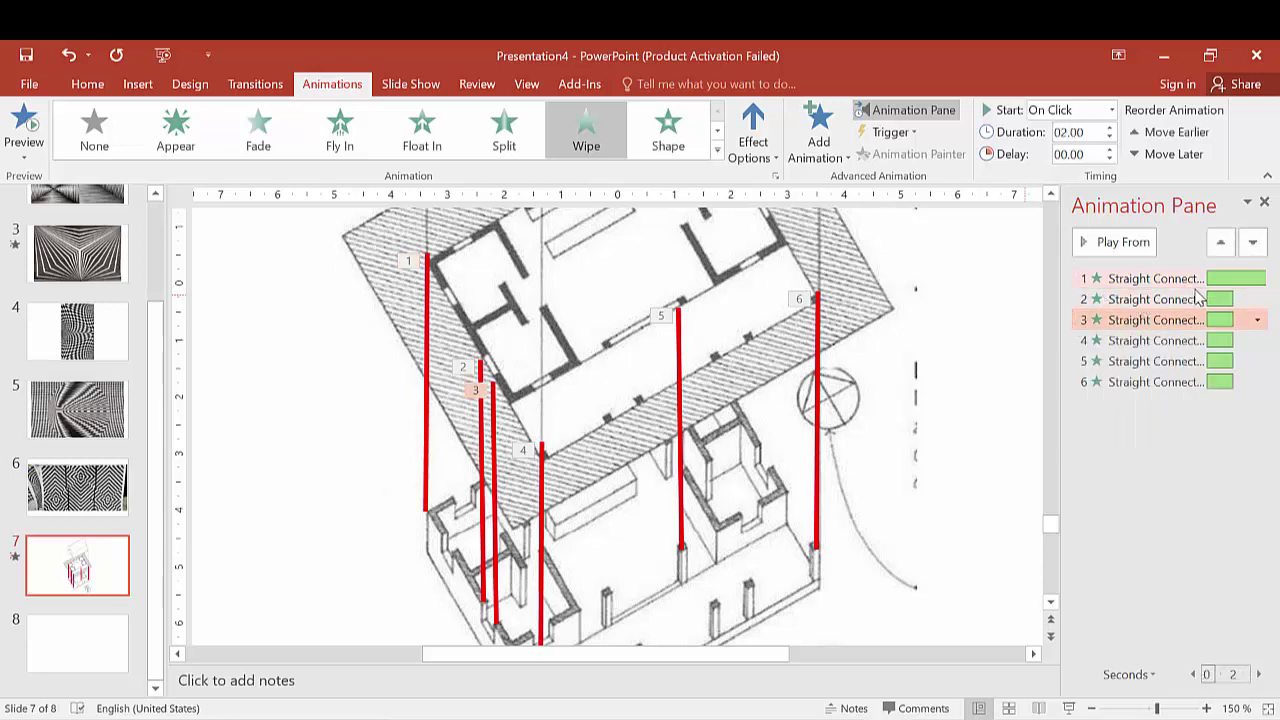
# Stretch the first line's animation to an 11.6-second duration with a 0.1-second delay on the timeline.
pyautogui.moveTo(1258, 286); pyautogui.dragTo(1231, 280)
pyautogui.click(1158, 304)
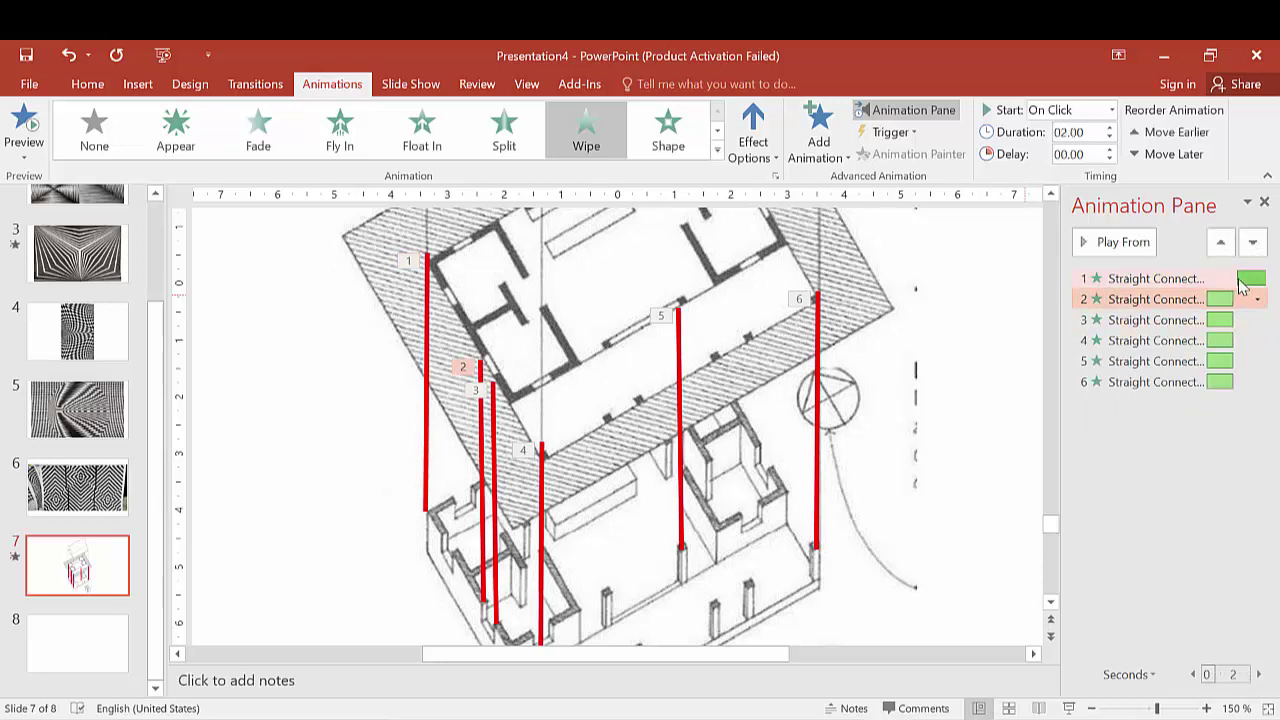
pyautogui.moveTo(1240, 285); pyautogui.dragTo(1241, 287)
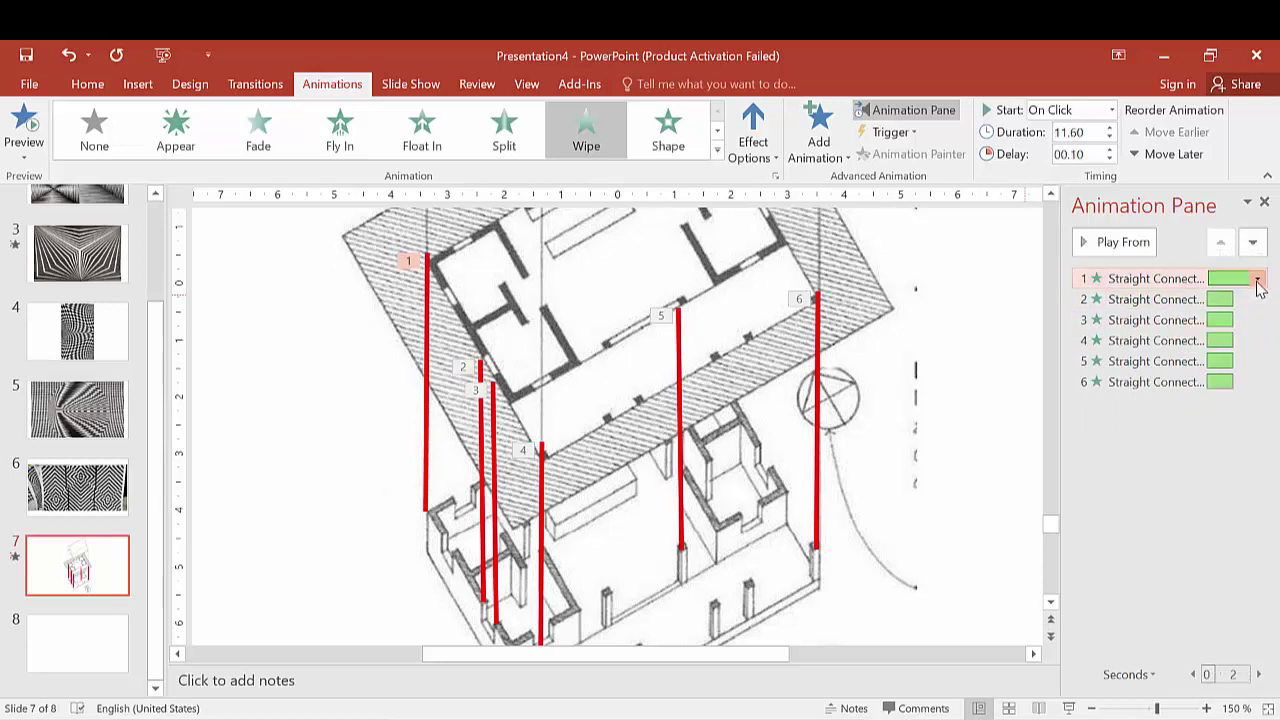
pyautogui.click(1257, 281)
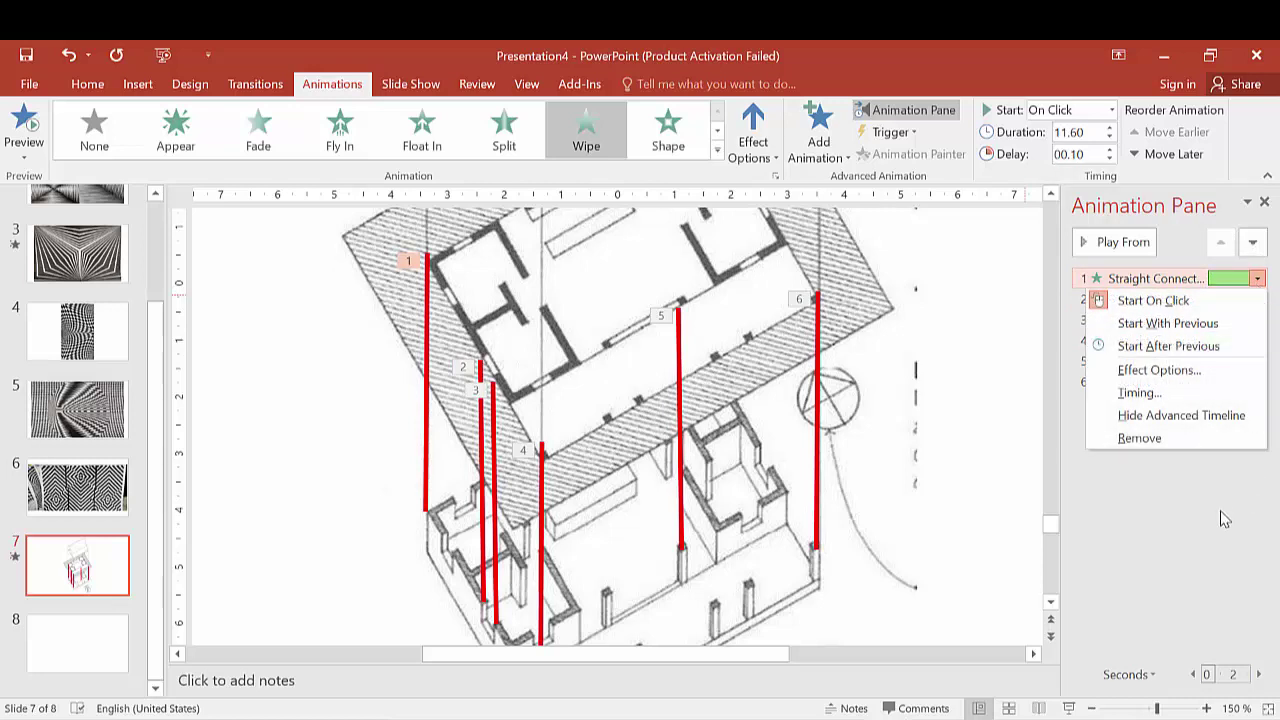
pyautogui.click(1248, 280)
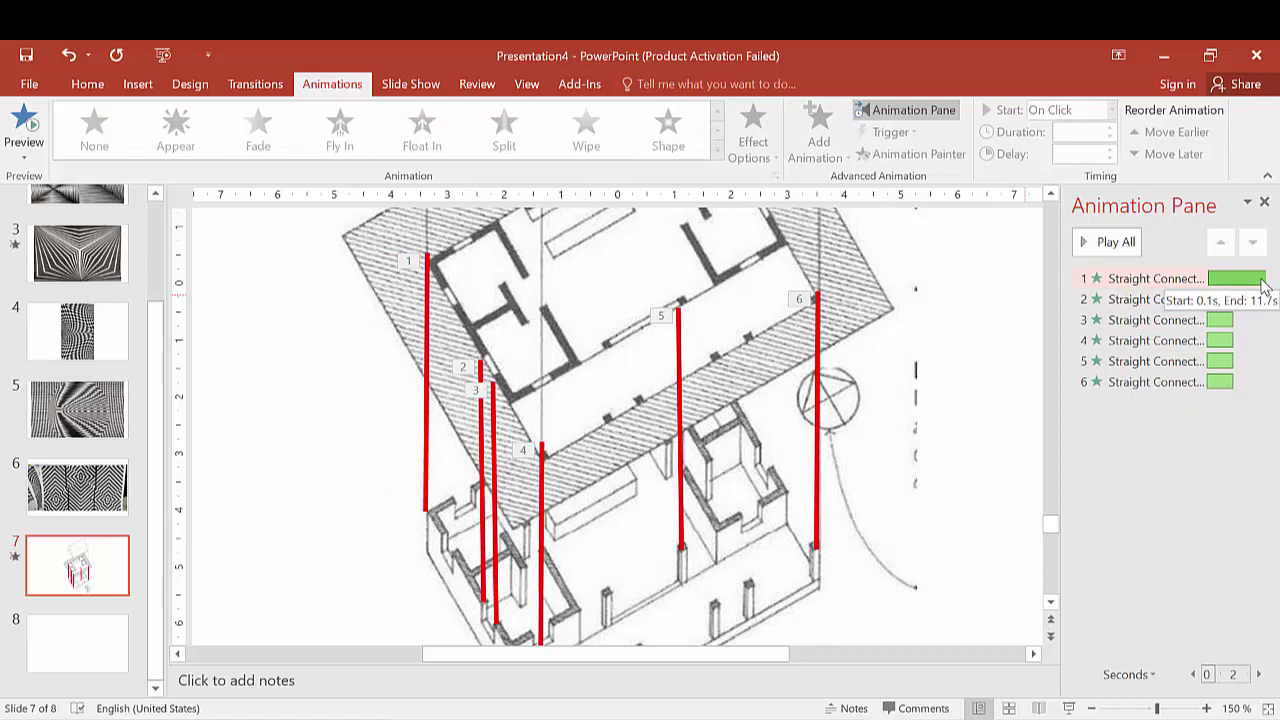
# Shorten the first line's Wipe animation to 3.3 seconds and shift its start to a 2.7-second delay on the timeline.
pyautogui.click(1262, 285)
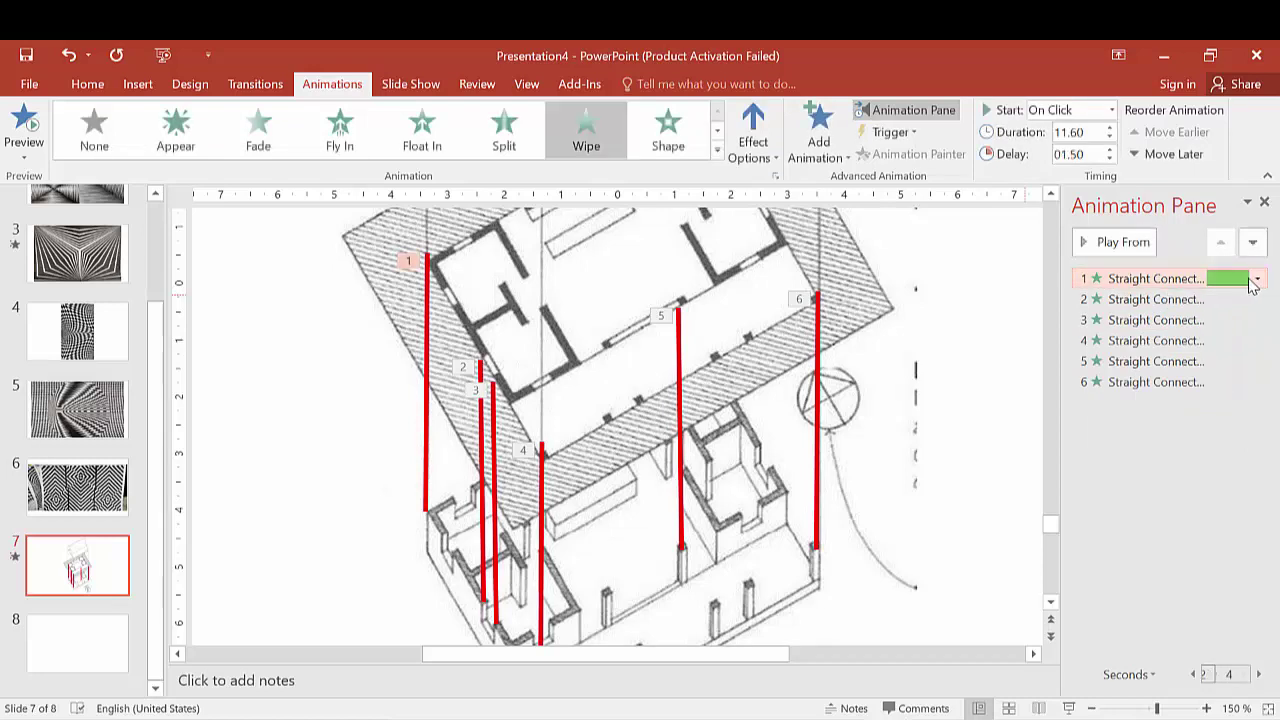
pyautogui.click(1230, 299)
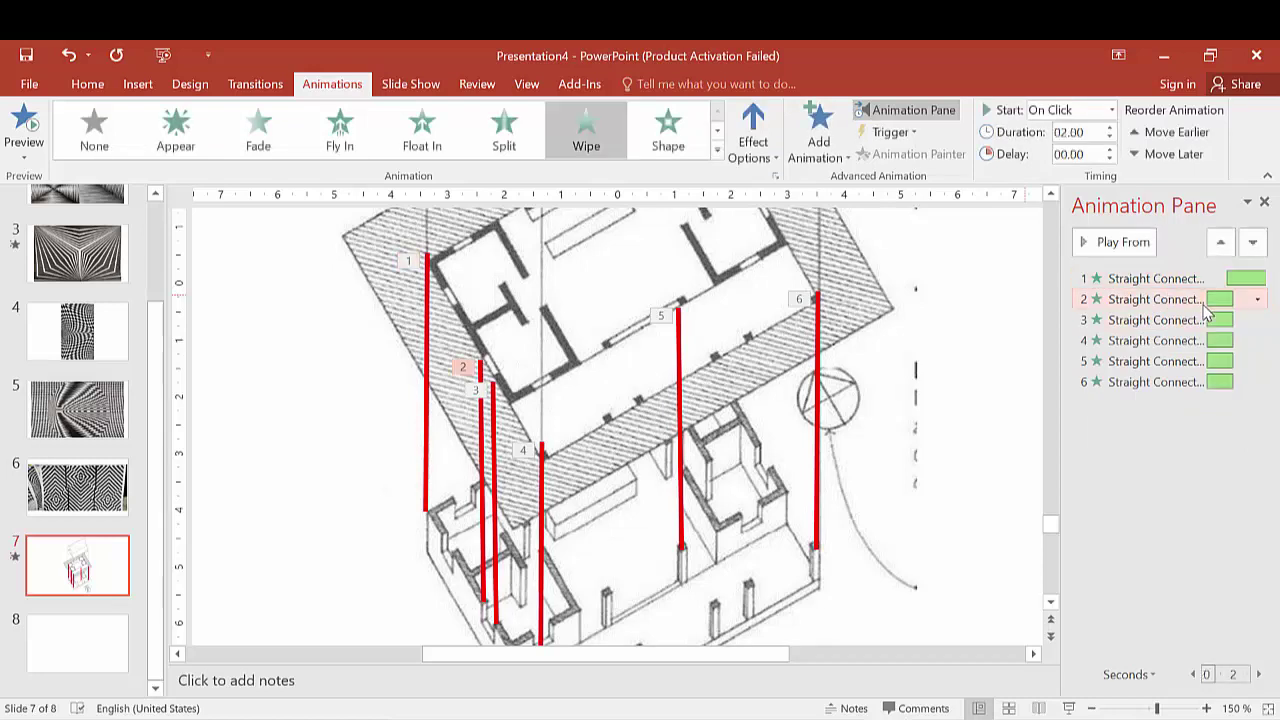
pyautogui.click(1248, 283)
pyautogui.moveTo(1240, 285); pyautogui.dragTo(1228, 285)
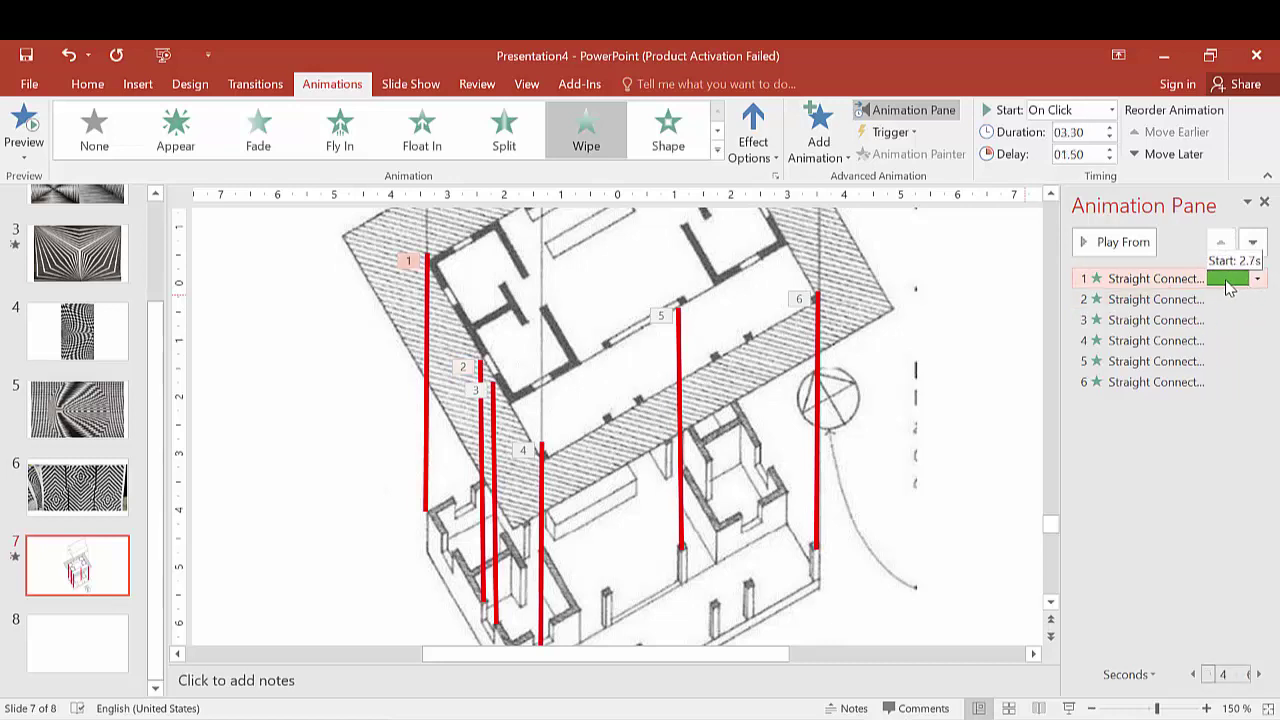
pyautogui.click(1094, 300)
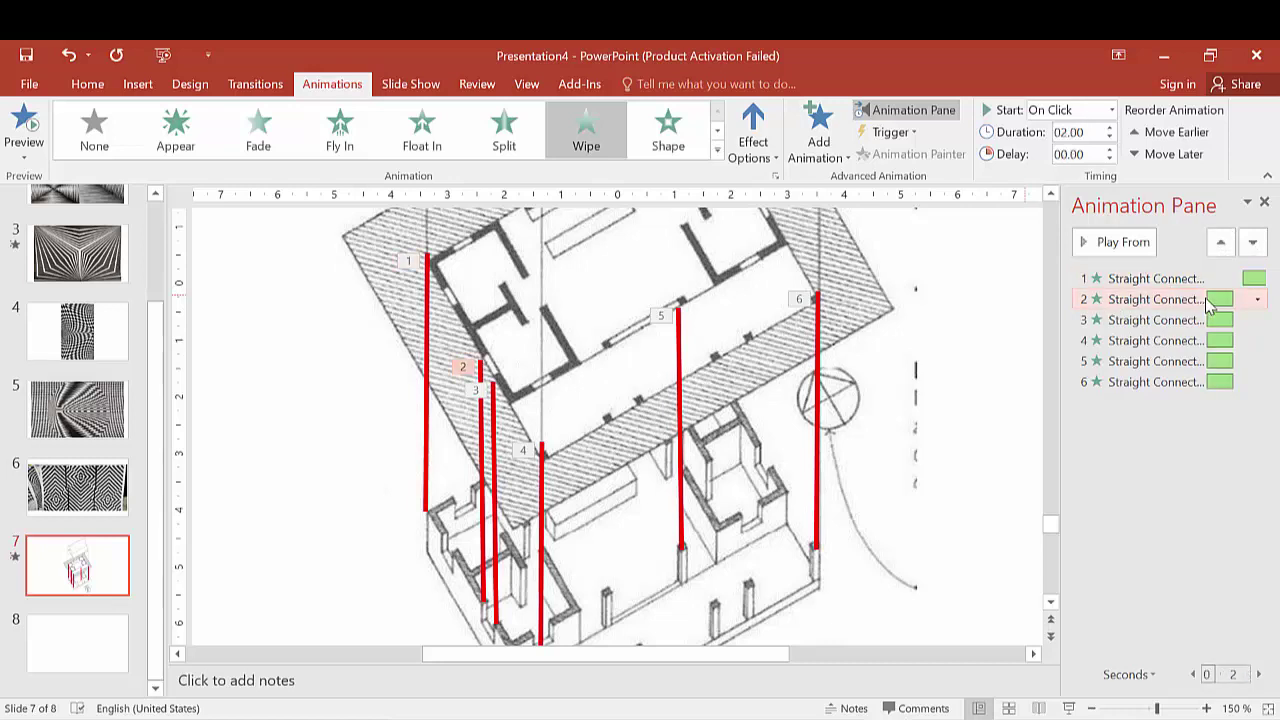
pyautogui.click(1245, 284)
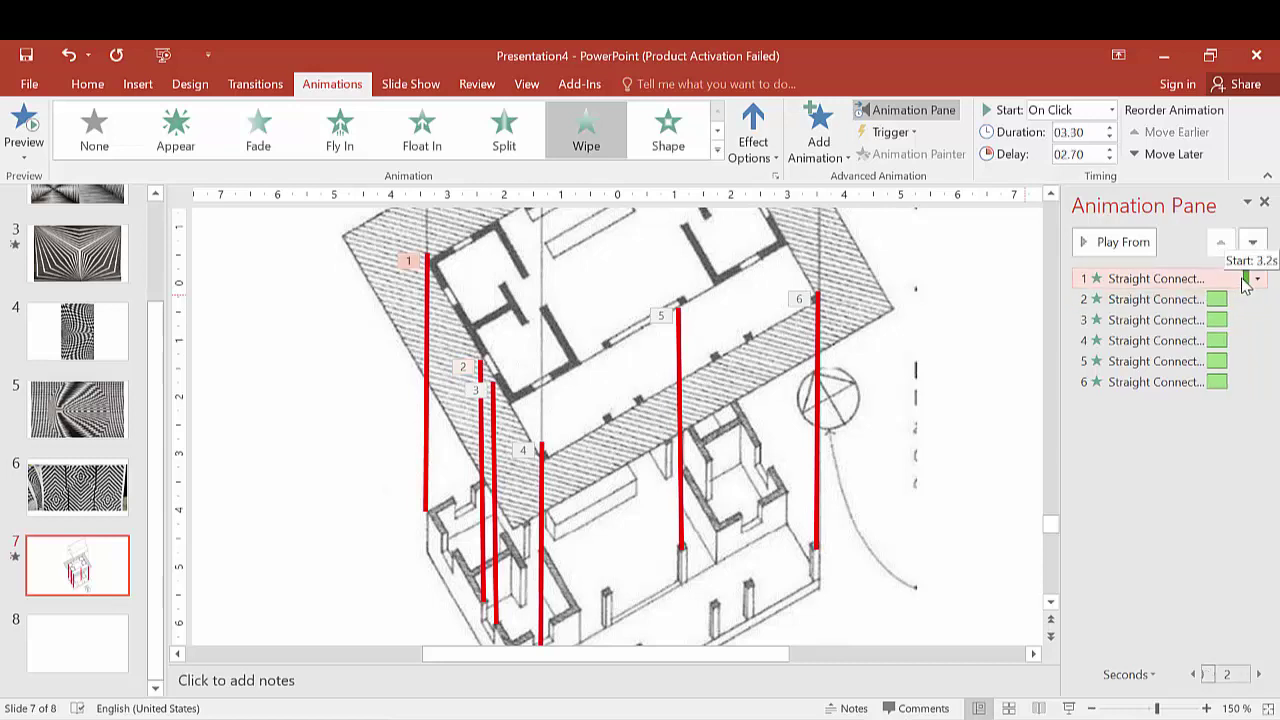
# Stretch the first line's Wipe animation to a 7.2-second duration with a 0.1-second delay on the timeline.
pyautogui.moveTo(1212, 287); pyautogui.dragTo(1256, 285)
pyautogui.click(1255, 298)
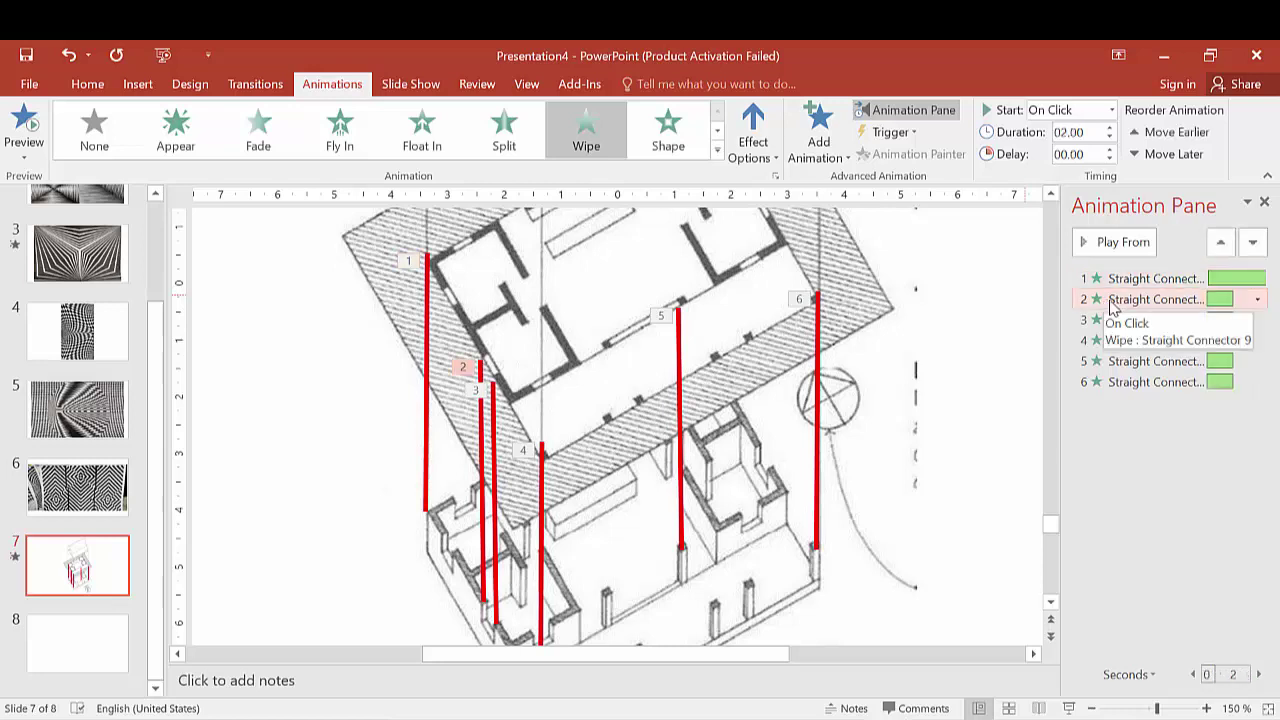
pyautogui.click(1236, 279)
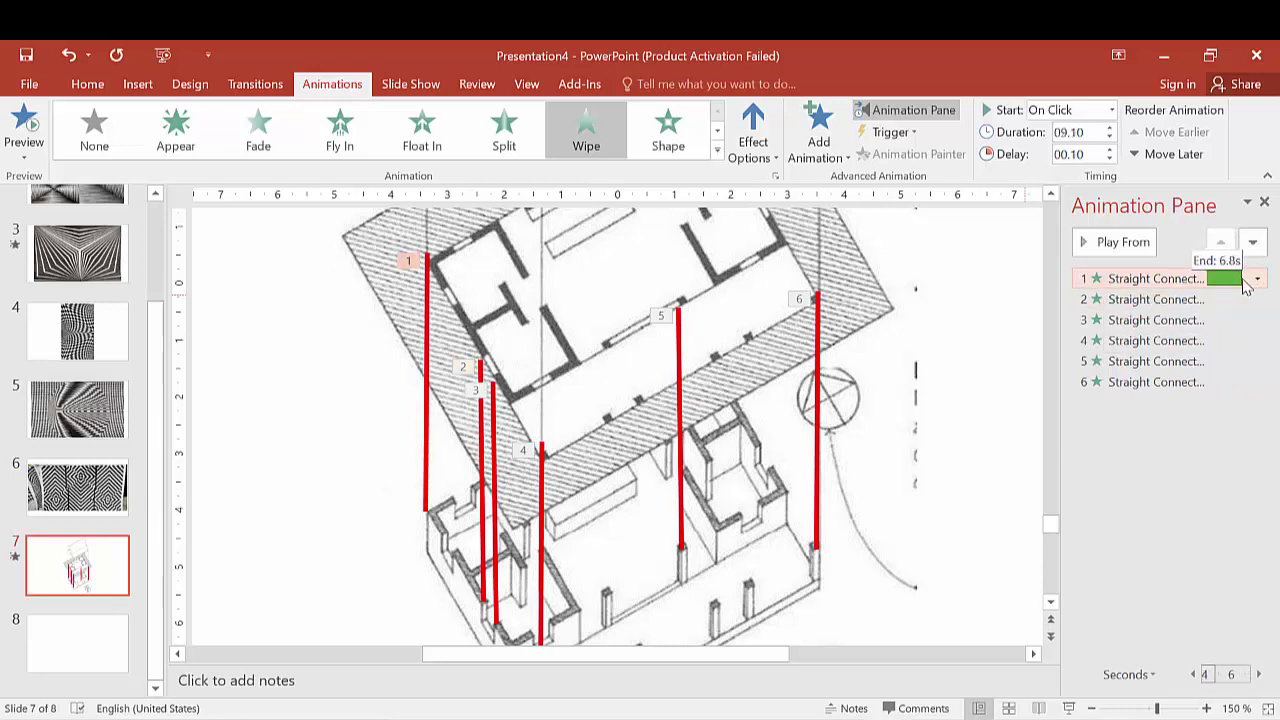
pyautogui.click(1108, 302)
pyautogui.click(1222, 284)
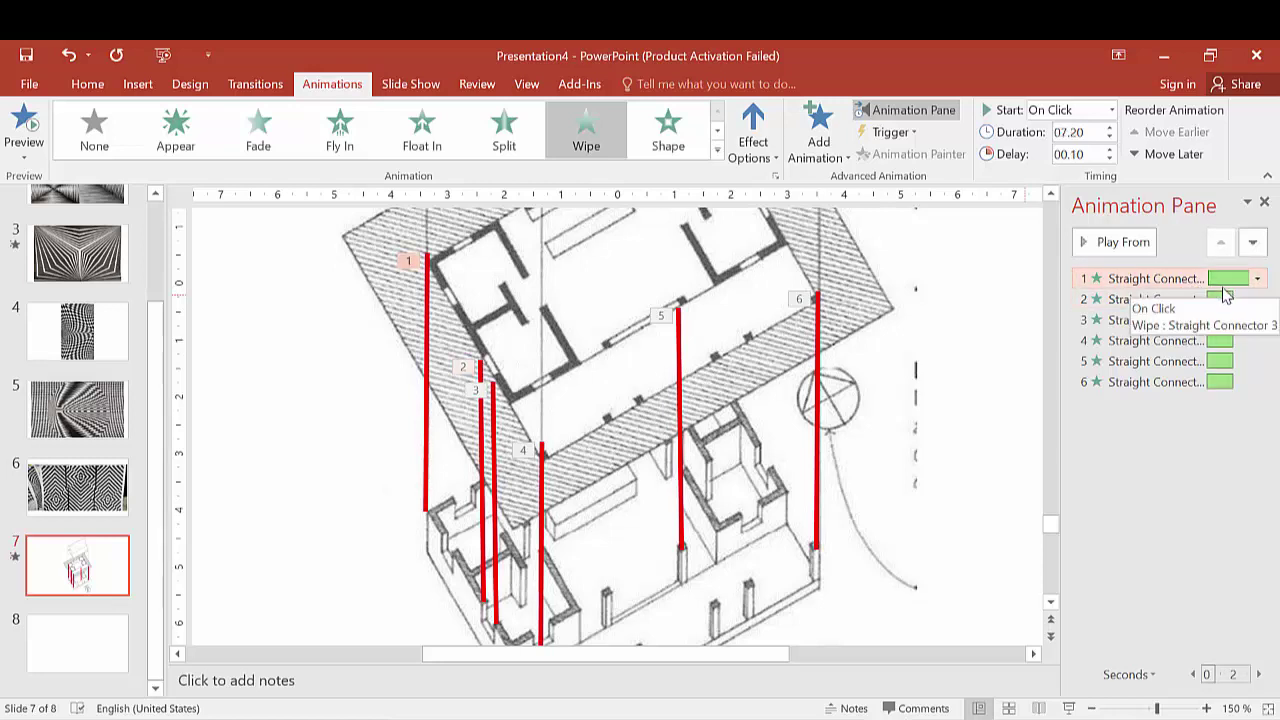
# Lengthen the second line's Wipe animation to 6.2 seconds with a 0.1-second delay on the timeline.
pyautogui.click(1218, 300)
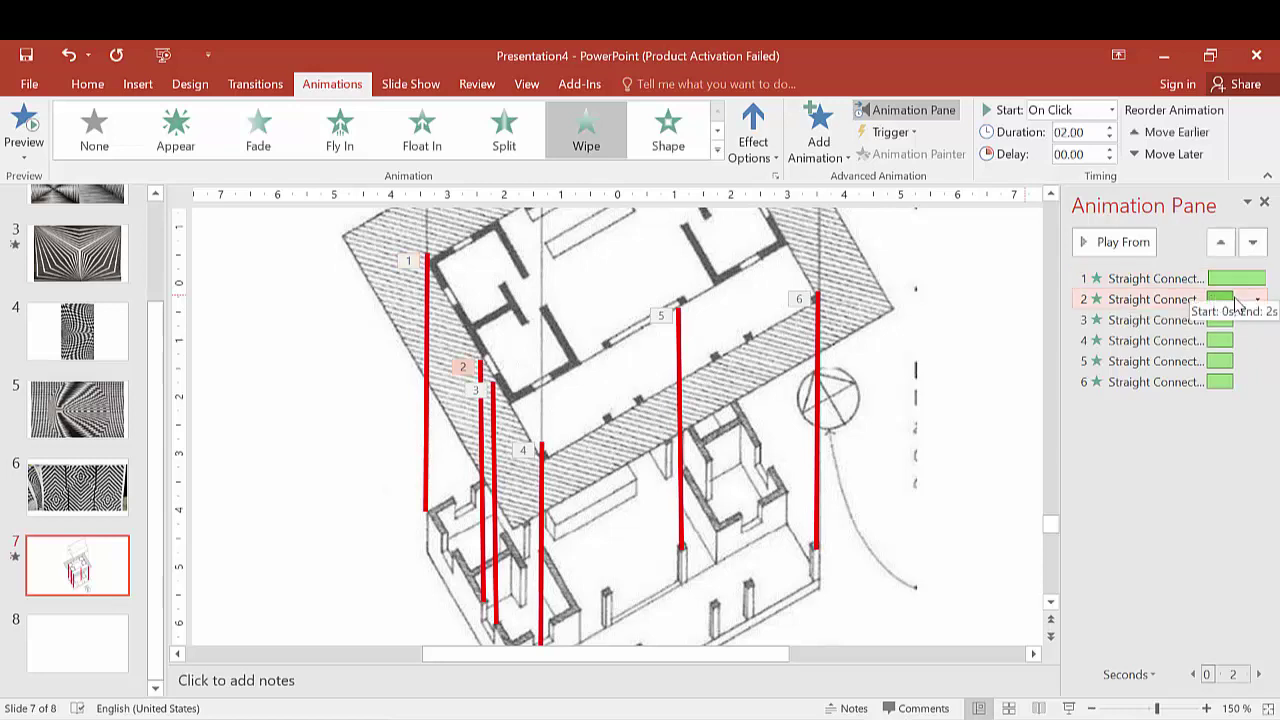
pyautogui.moveTo(1231, 306); pyautogui.dragTo(1241, 300)
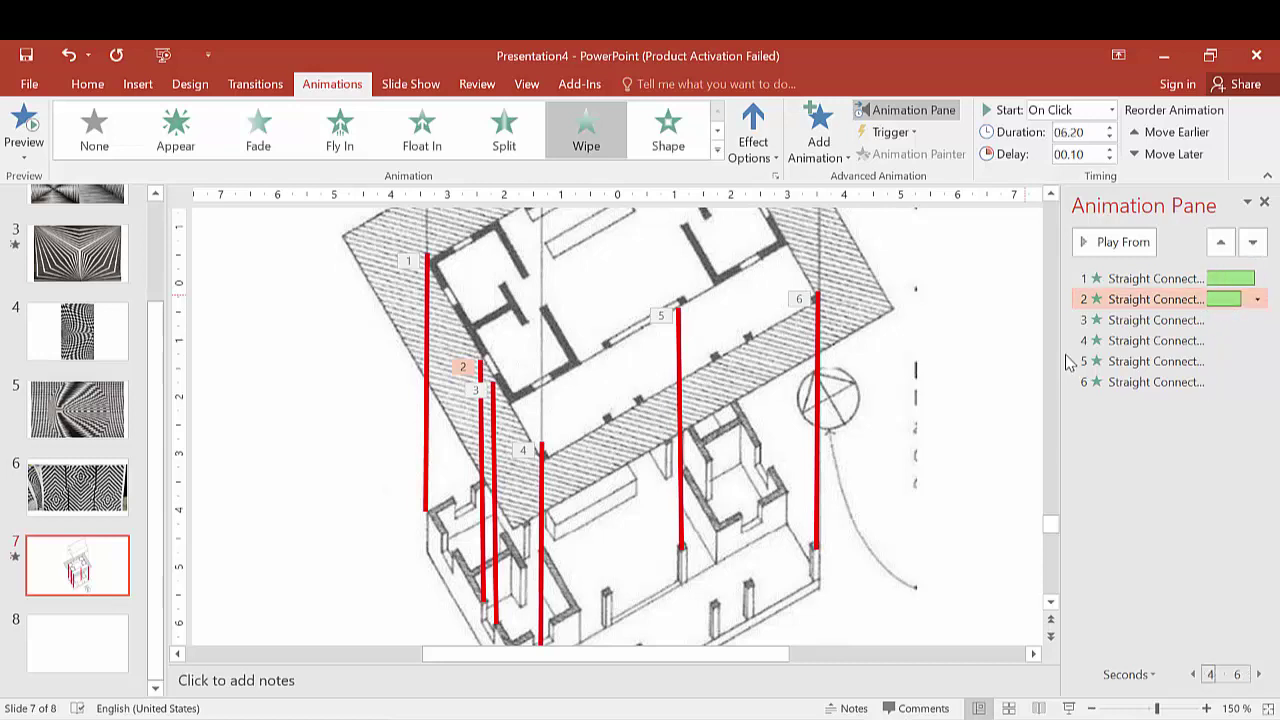
pyautogui.click(1214, 322)
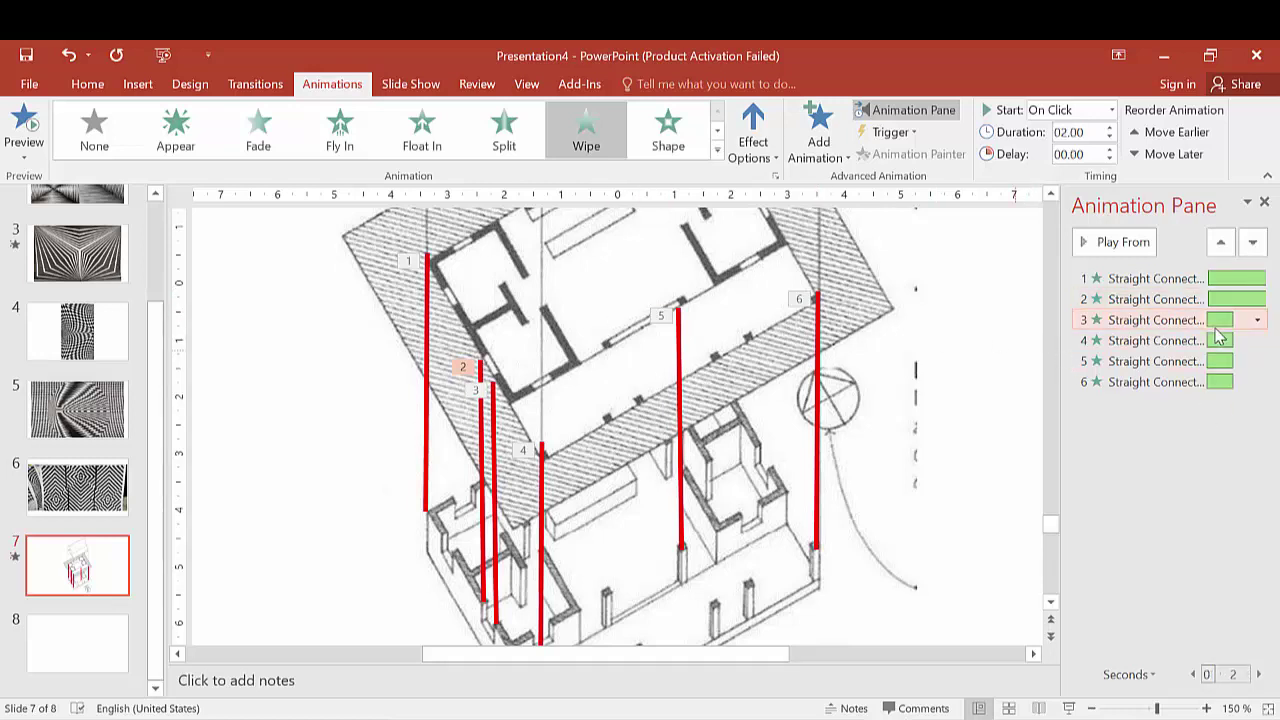
# Preview the line animations on the slide with the adjusted timing of the first two lines.
pyautogui.click(24, 158)
pyautogui.click(32, 178)
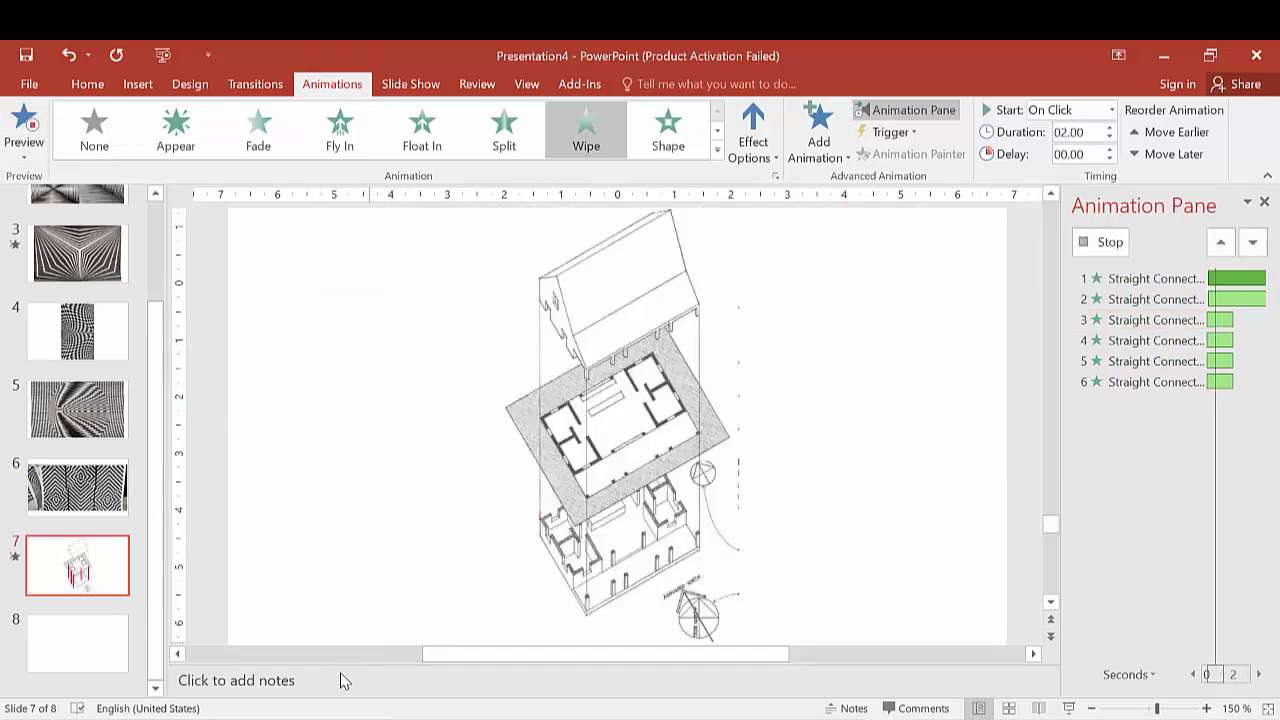